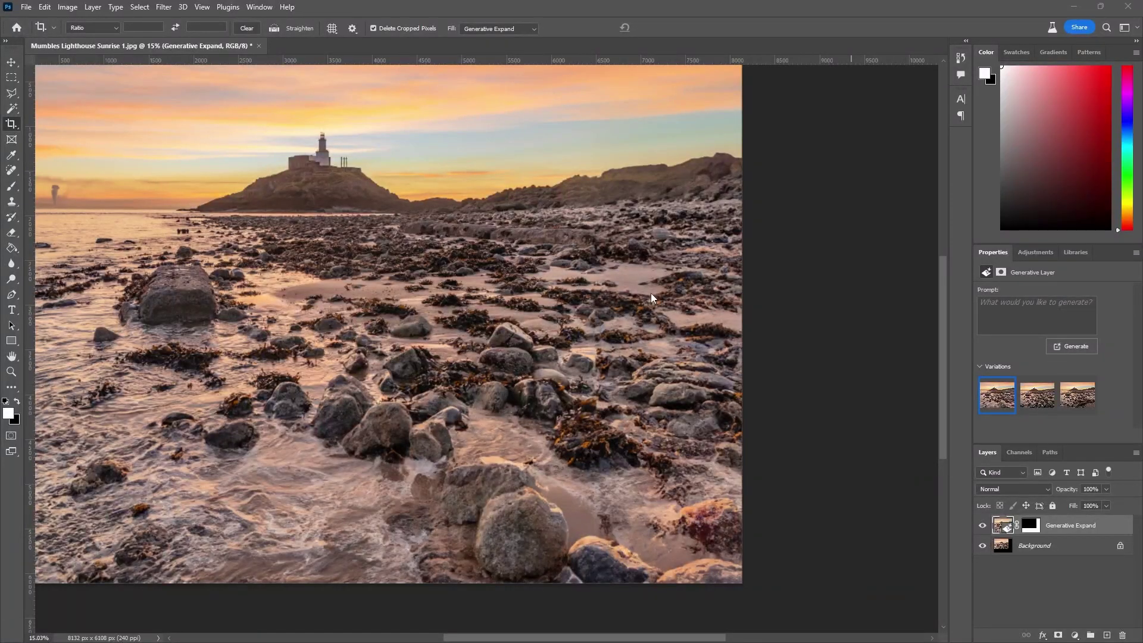
Toggle the Generative Layer off and on to compare, and zoom in on the town buildings
left_click(982, 525)
left_click(982, 526)
scroll(625, 357, "up", 2)
scroll(625, 357, "up", 4)
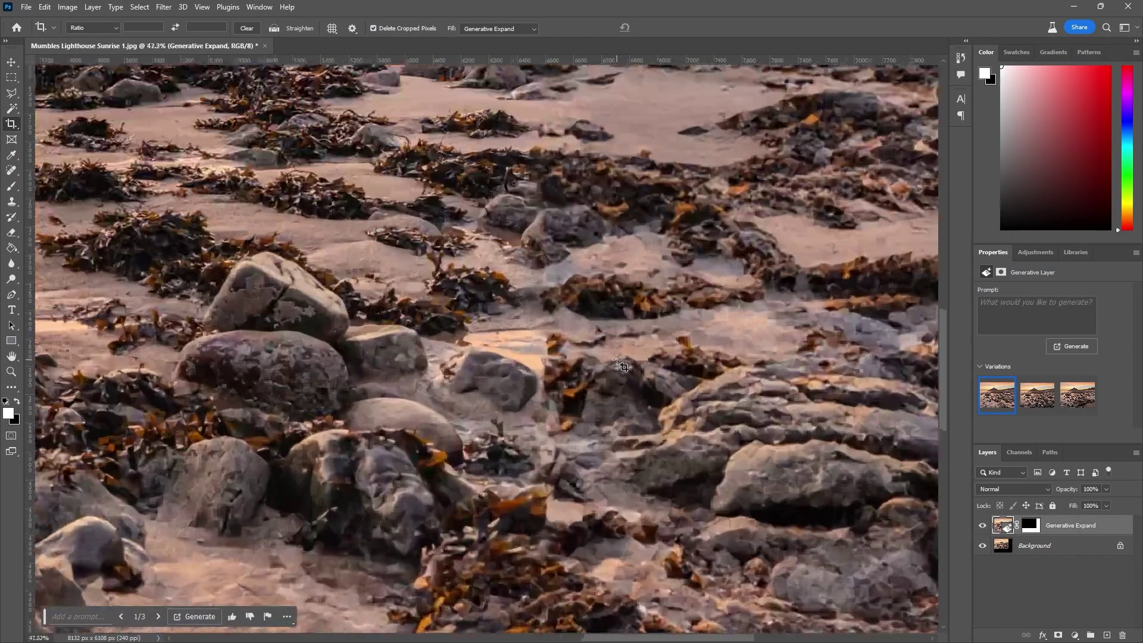
scroll(619, 371, "up", 1)
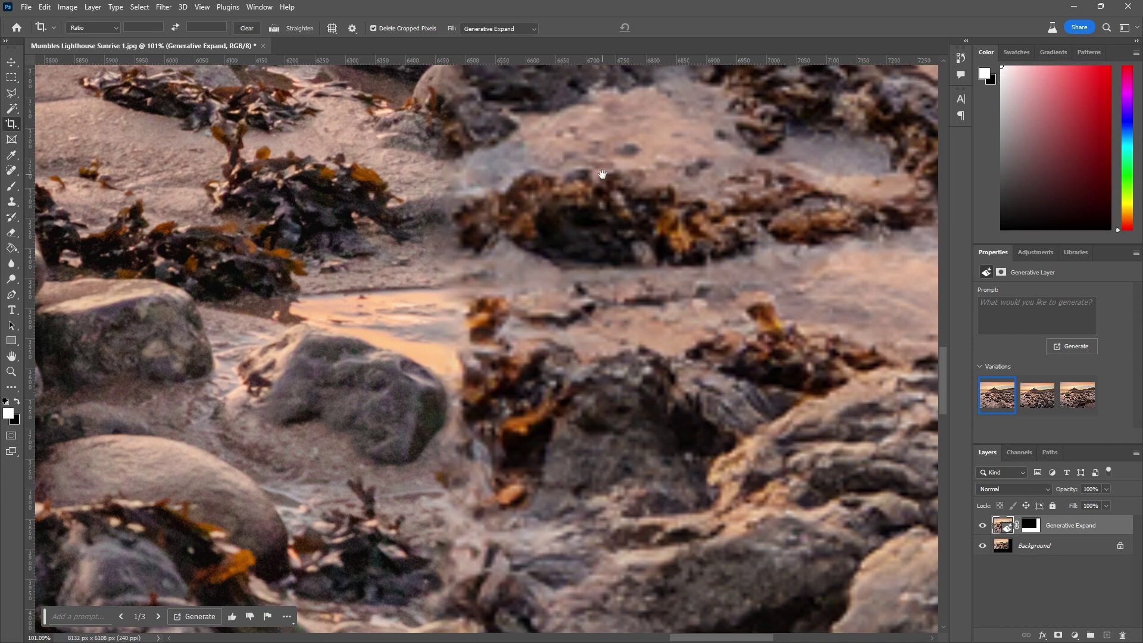
scroll(584, 315, "up", 6)
scroll(611, 364, "down", 4)
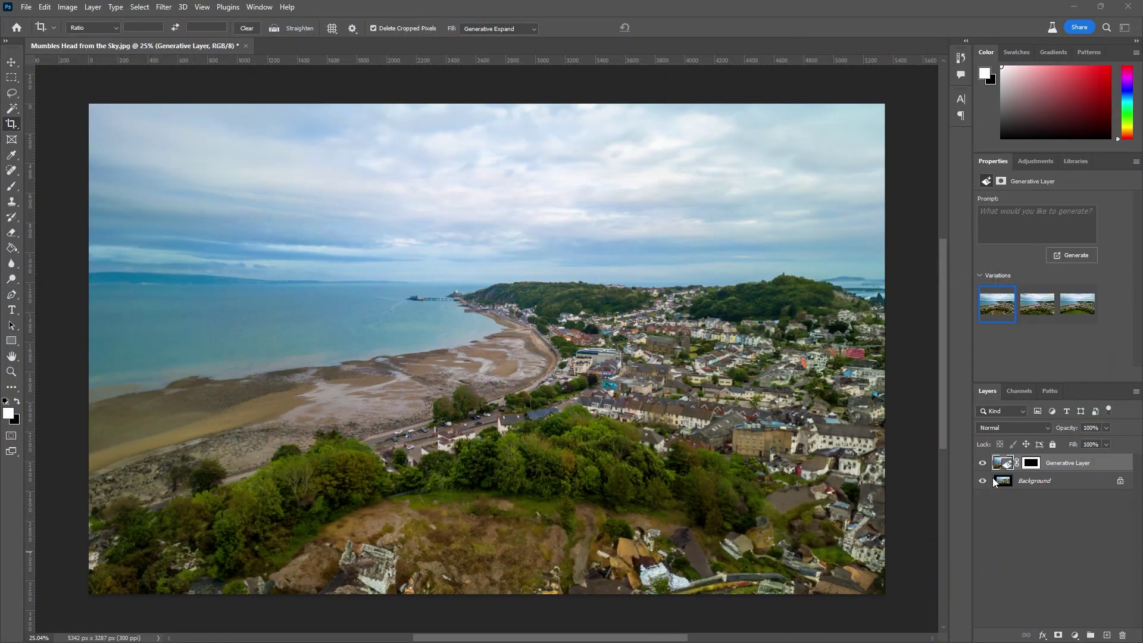
Compare the Generative Layer again and pan across the smeared generated buildings
left_click(982, 463)
left_click(982, 463)
left_click(982, 464)
left_click(982, 463)
scroll(858, 467, "up", 10)
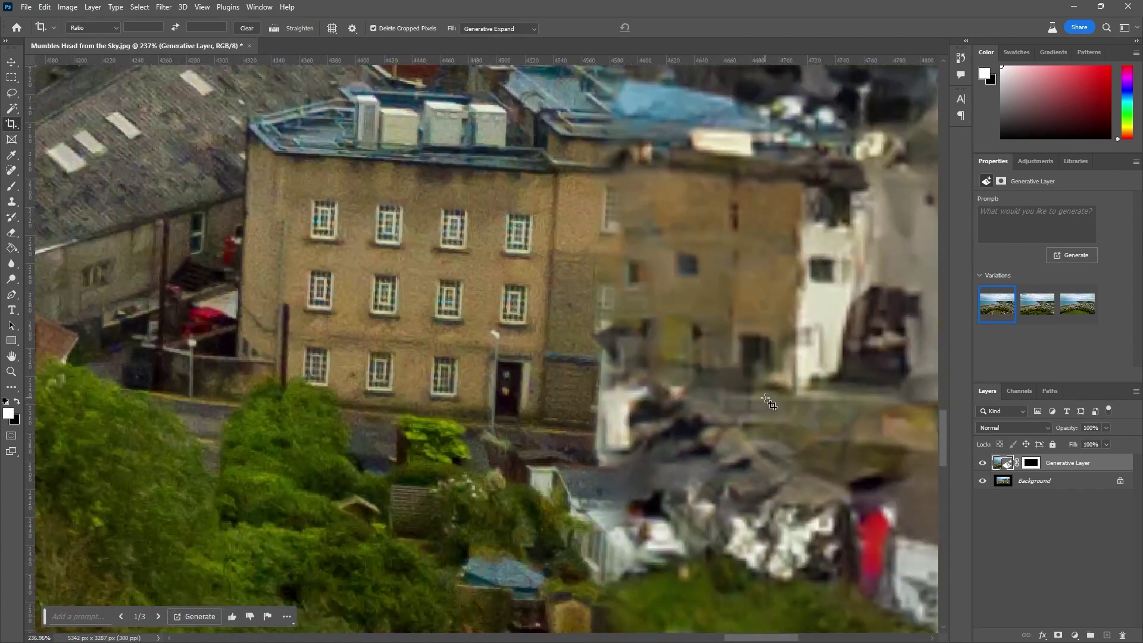
left_click_drag(762, 394, 692, 394)
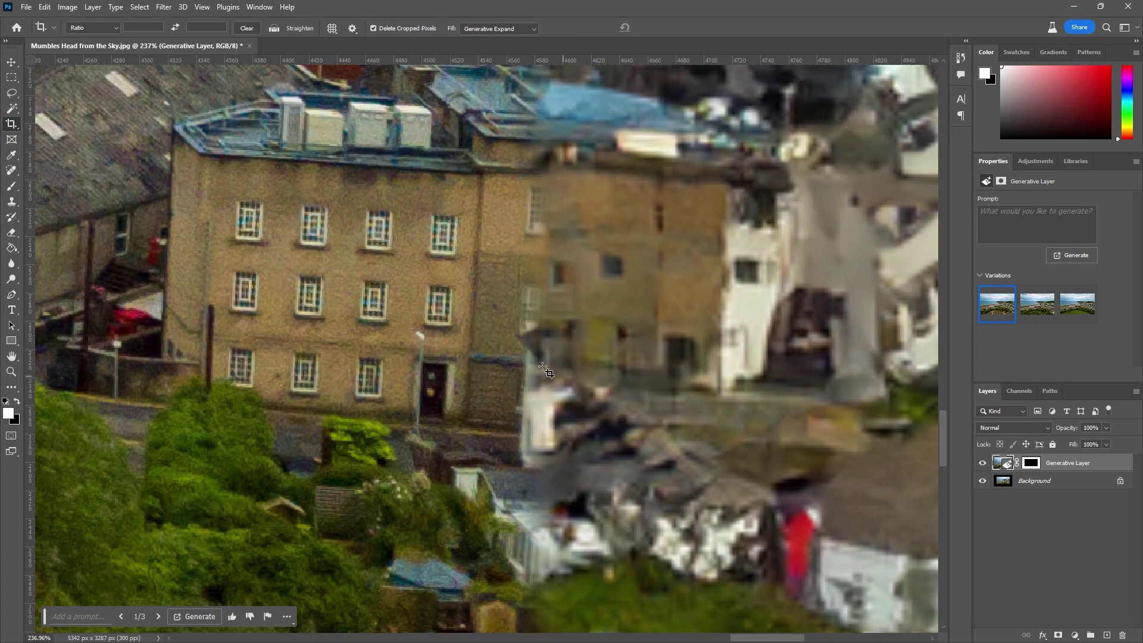
Zoom back out and hide the Generative Layer to reveal the black extra canvas
scroll(633, 390, "down", 5)
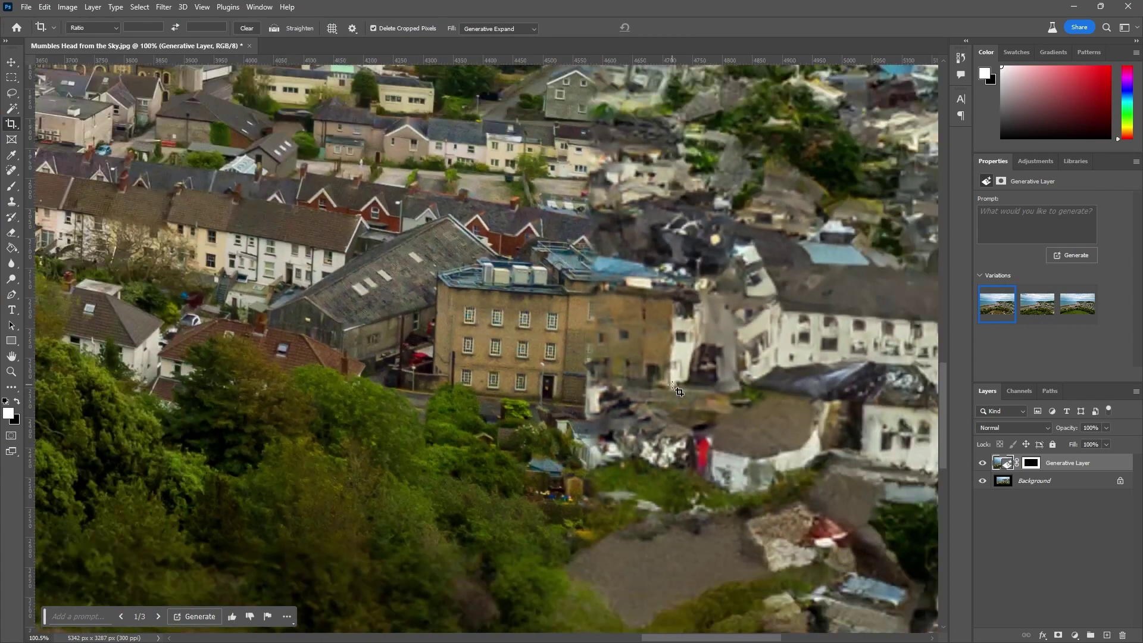
scroll(660, 379, "down", 2)
scroll(637, 553, "down", 3)
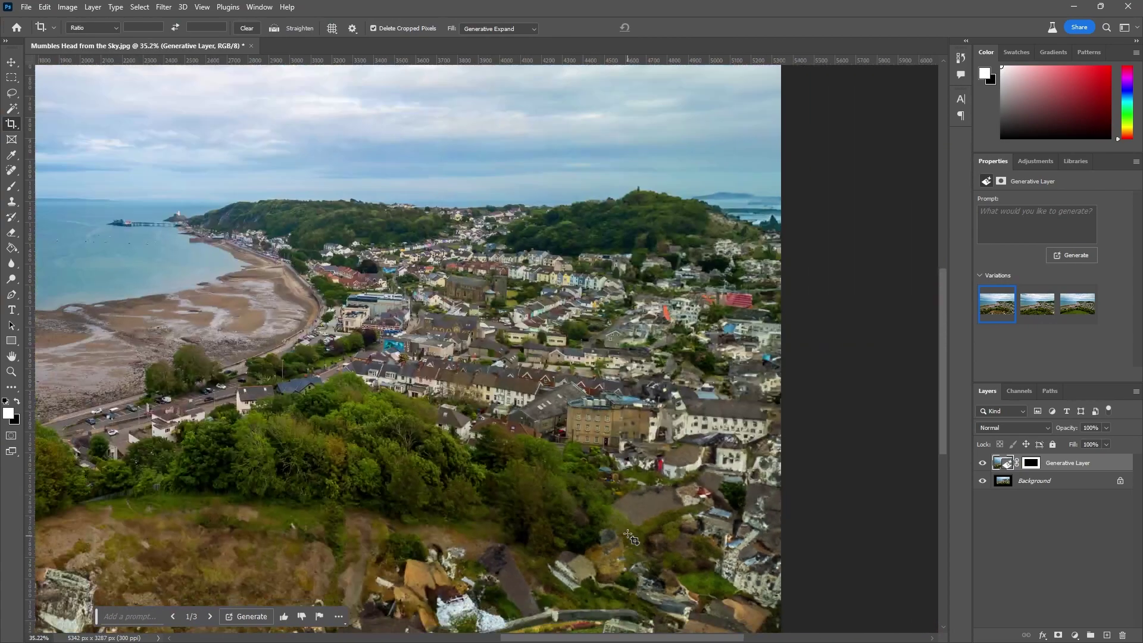
scroll(638, 528, "down", 2)
left_click(982, 463)
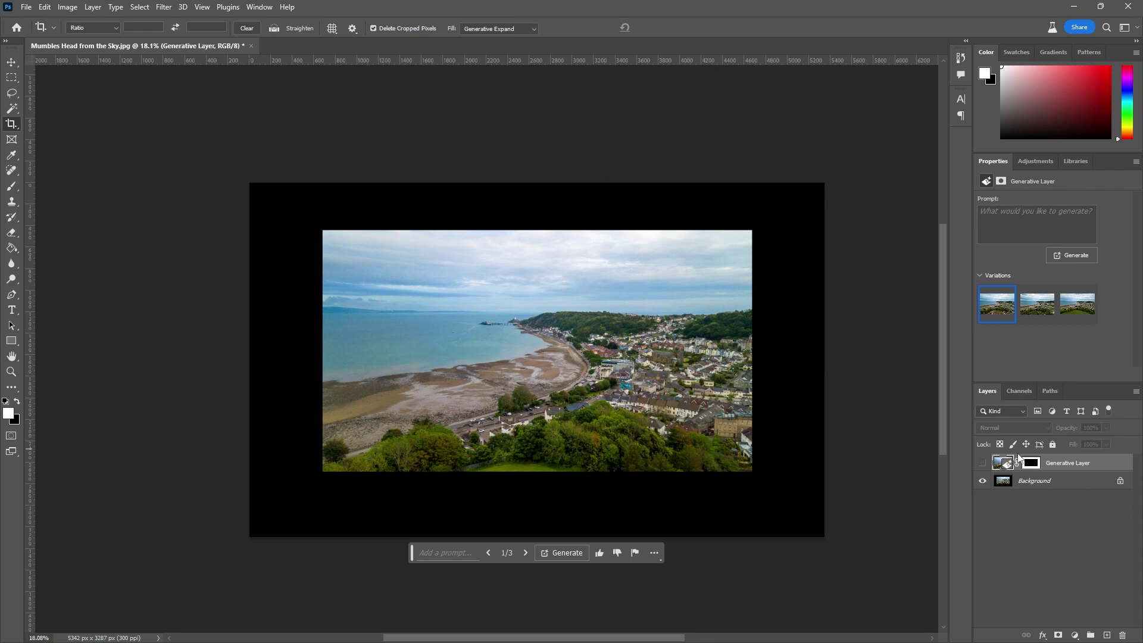
Delete the Generative Layer by dragging it to the trash
left_click(983, 464)
left_click(982, 464)
left_click_drag(1069, 467, 1123, 636)
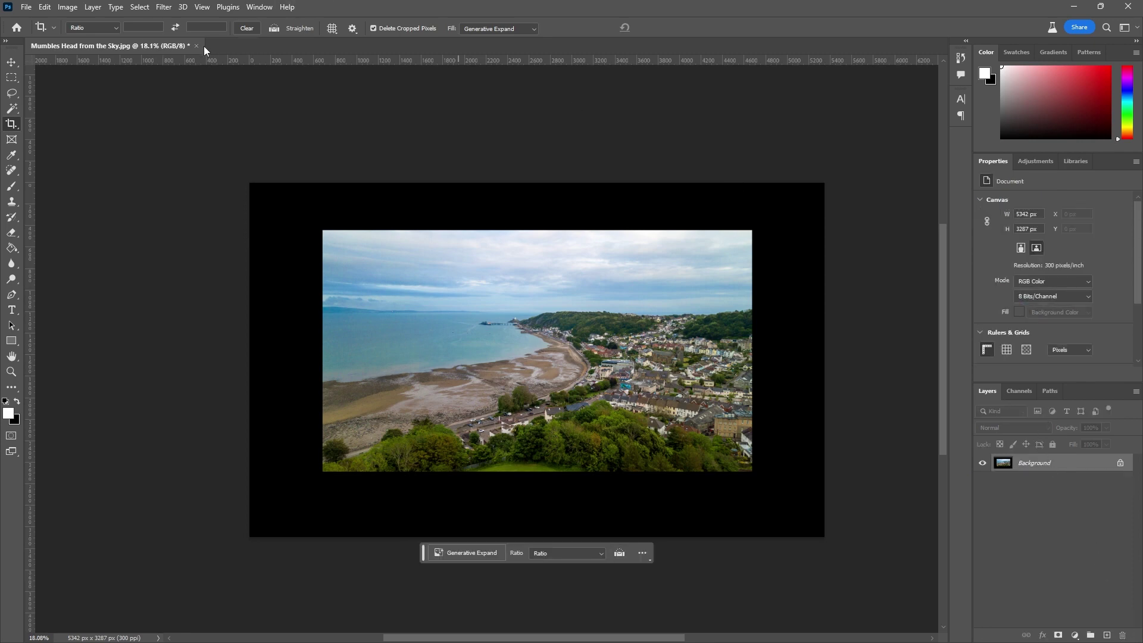
Close the document without saving and reopen Mumbles Head from the Sky.jpg from recent files
left_click(197, 46)
left_click(566, 244)
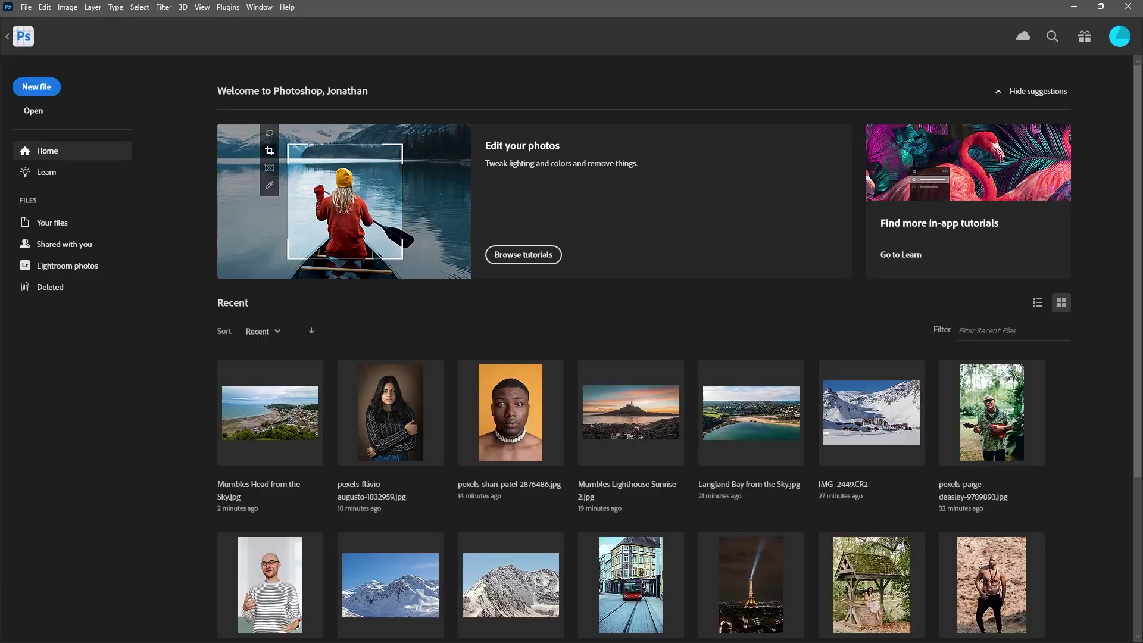
left_click_drag(851, 137, 714, 119)
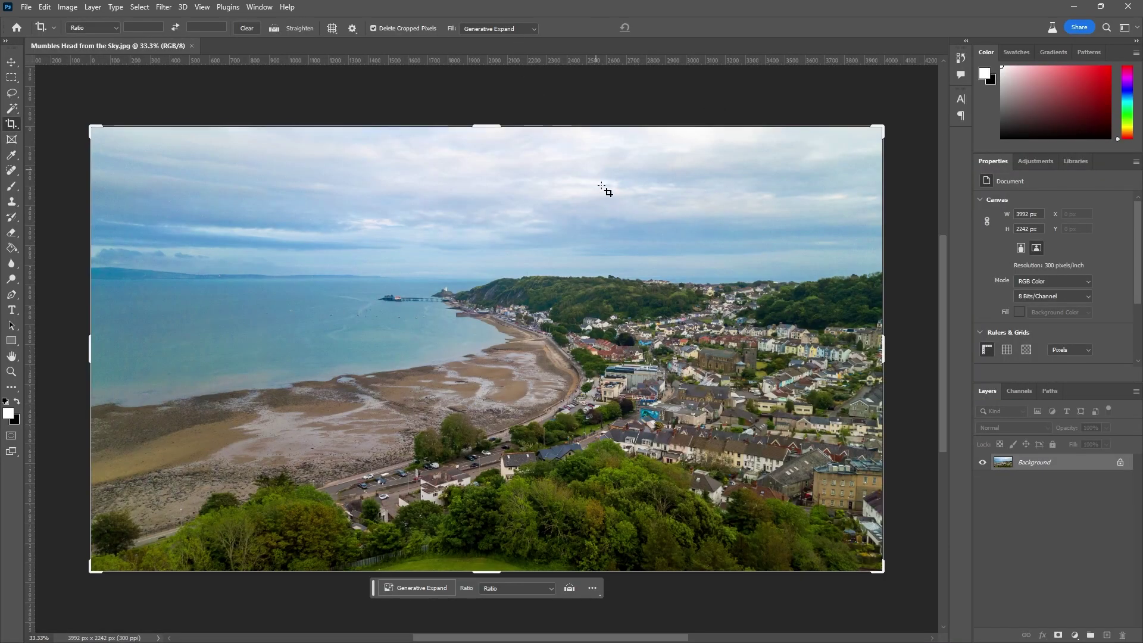
Expand the crop outward with Fill set to Background (default), commit it, then undo it
scroll(212, 153, "down", 3)
left_click_drag(625, 136, 678, 95)
left_click_drag(82, 443, 38, 476)
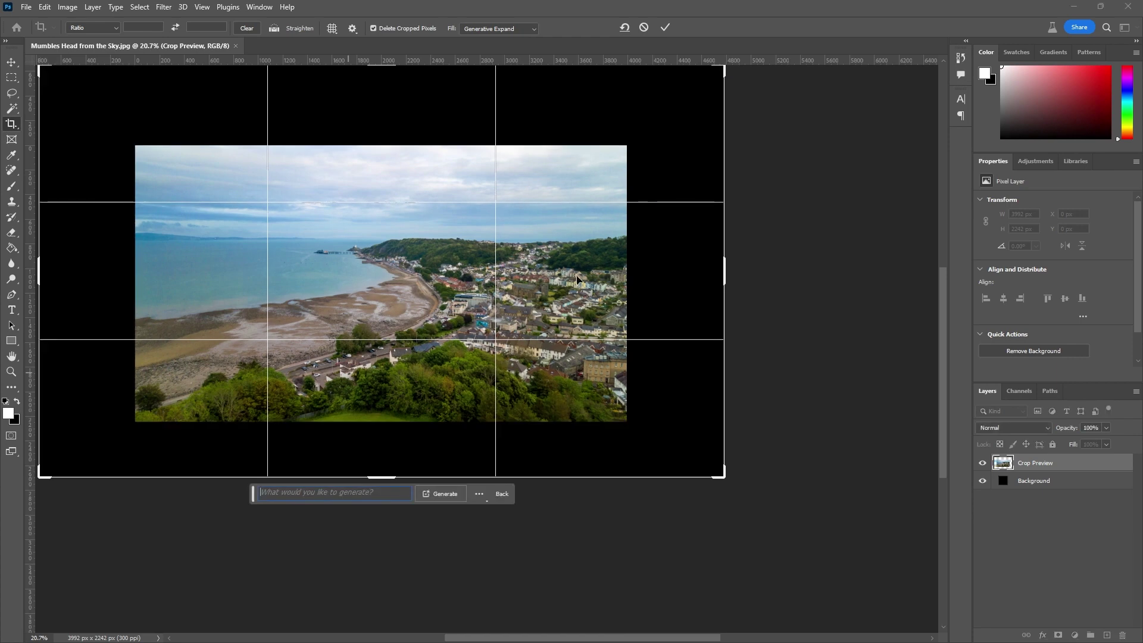
left_click(534, 29)
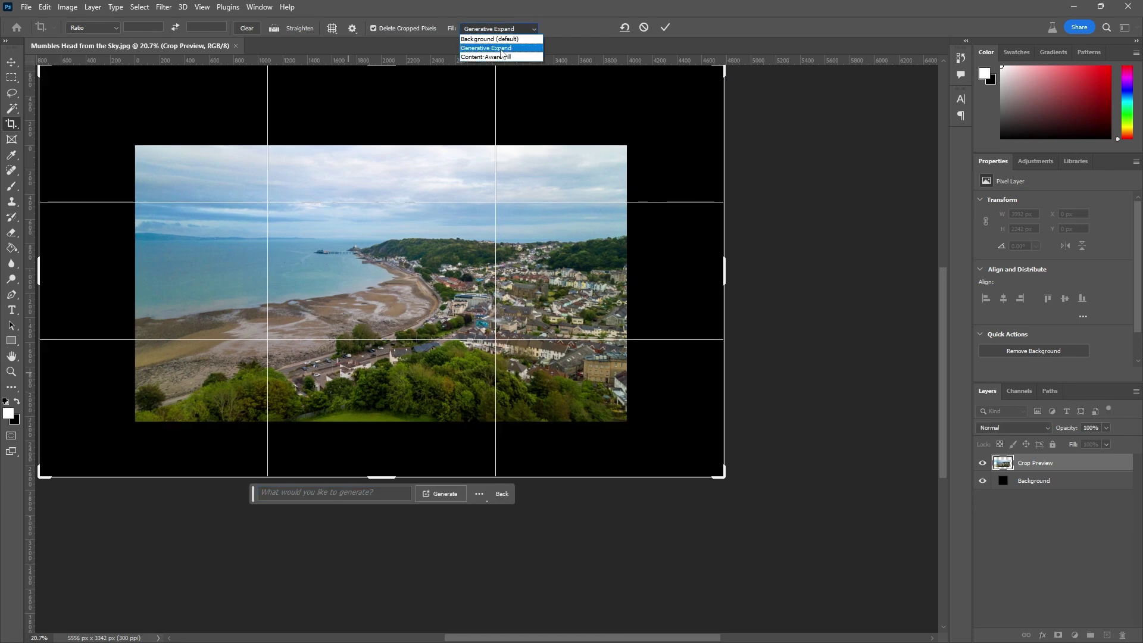
left_click(500, 39)
left_click(666, 27)
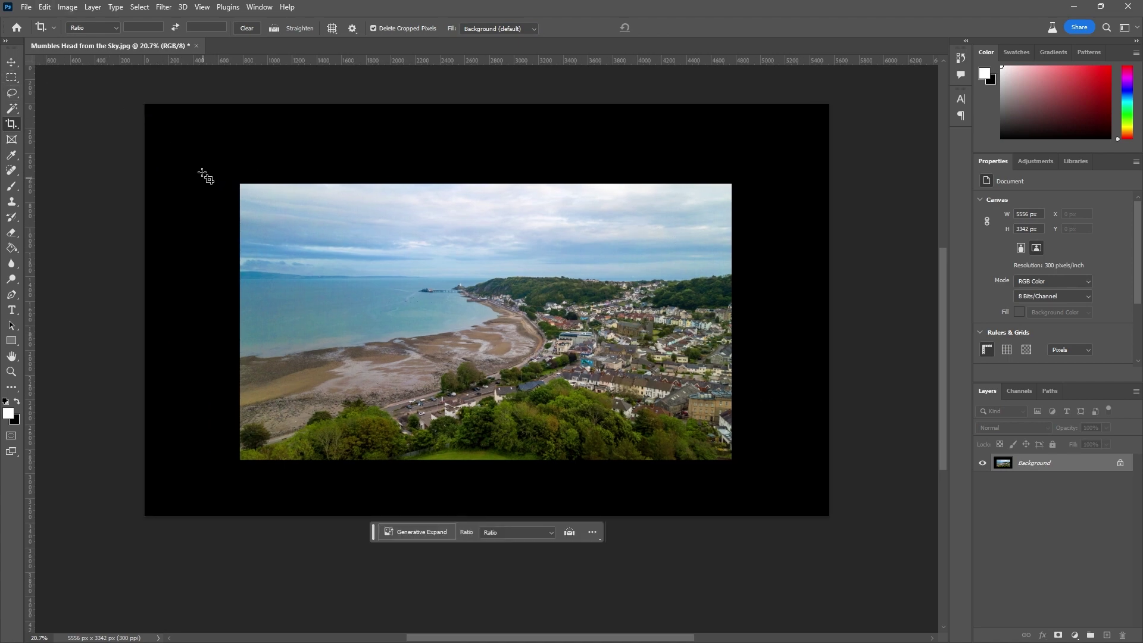
key("ctrl+z")
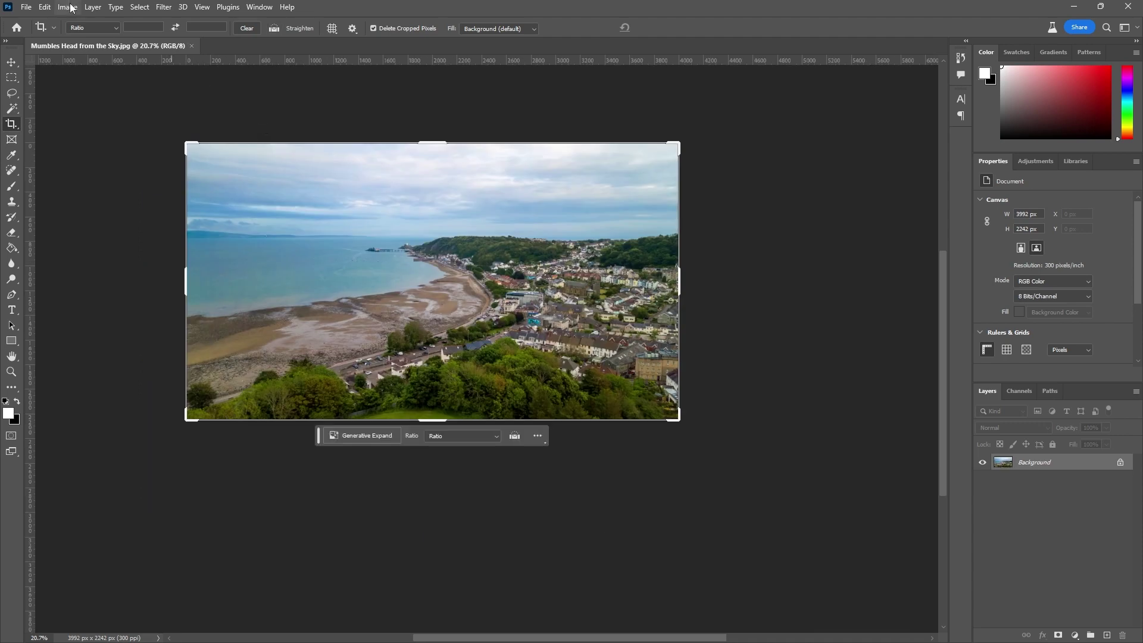
Add 1000 px to the canvas width, anchored middle-right, for a 4992 × 2242 px canvas
left_click(69, 9)
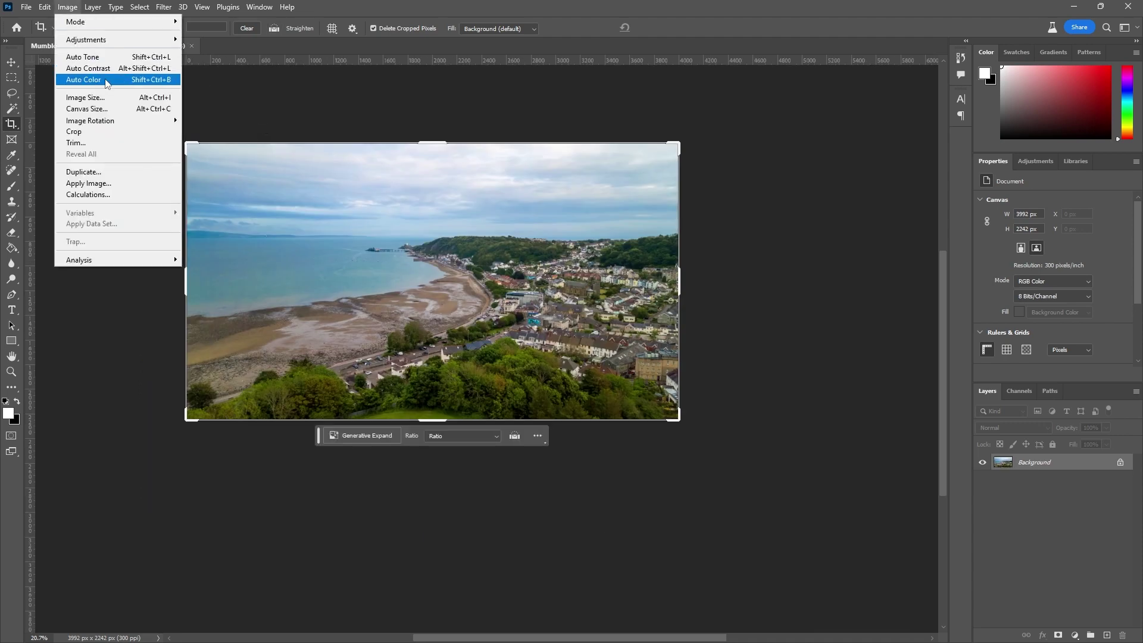
left_click(109, 110)
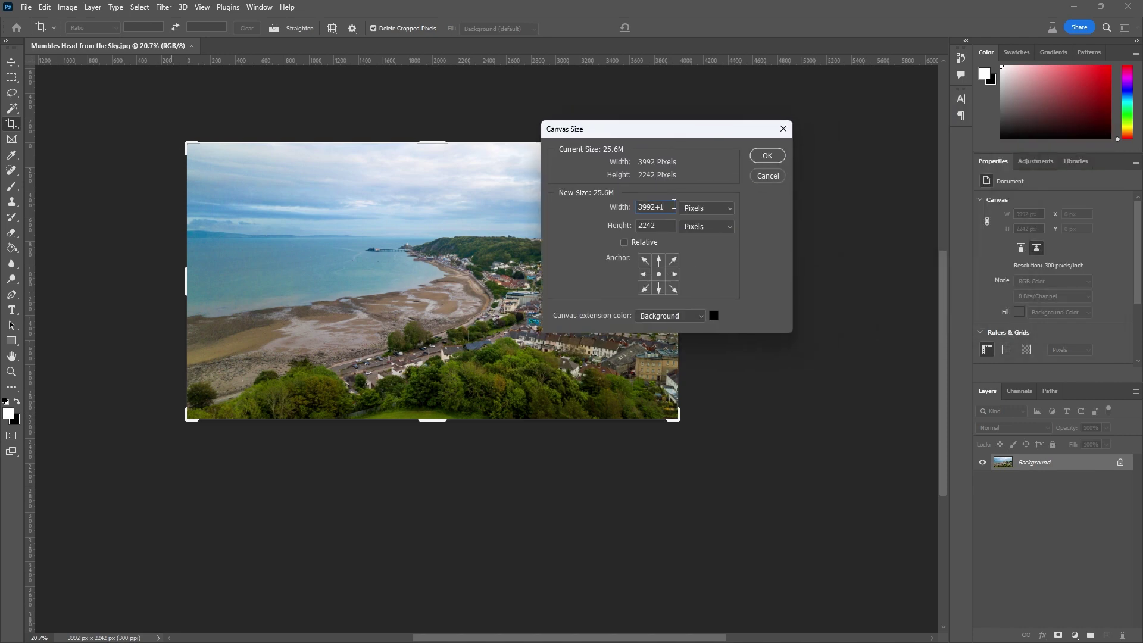
type("000")
left_click(673, 273)
left_click(766, 156)
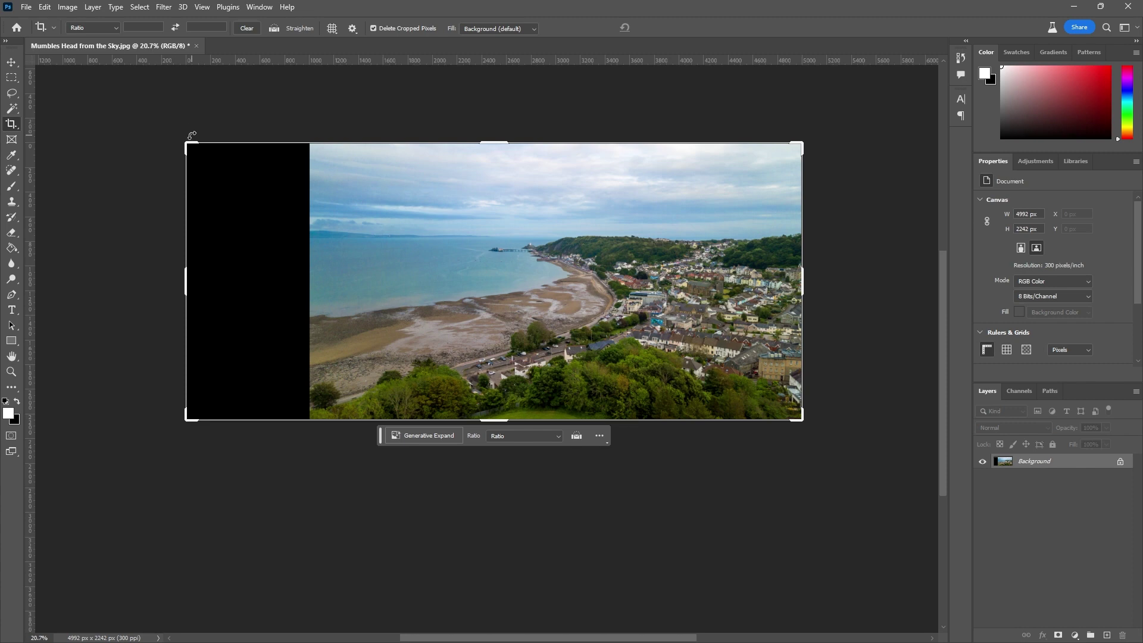
scroll(220, 153, "up", 2)
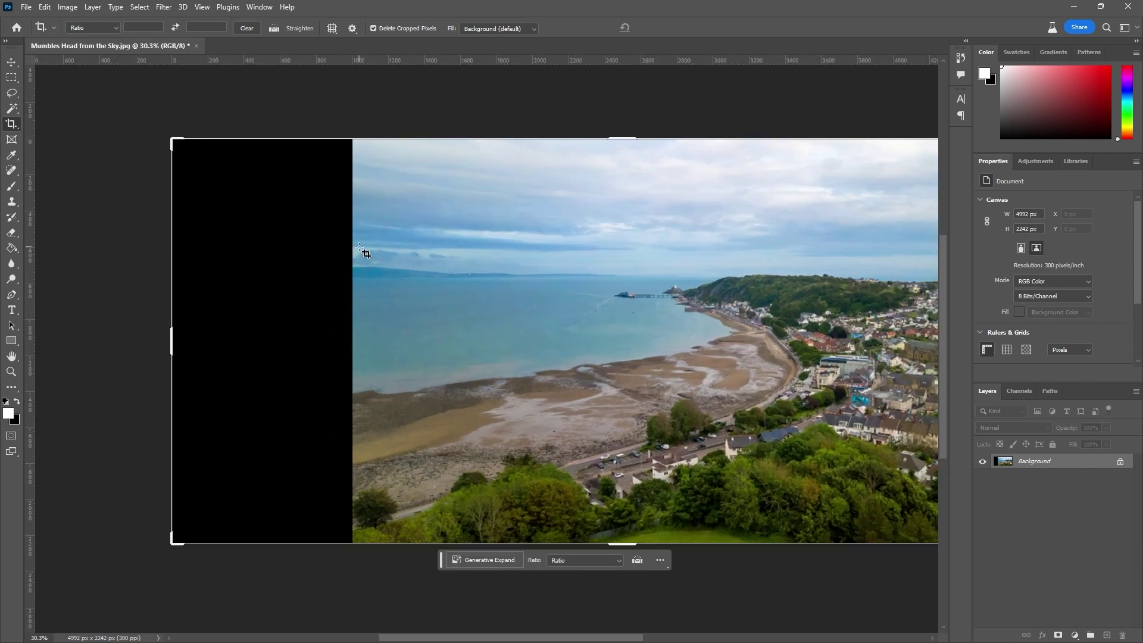
Set the Rectangular Marquee style to Fixed Size at 1024 × 1024 px
left_click(10, 79)
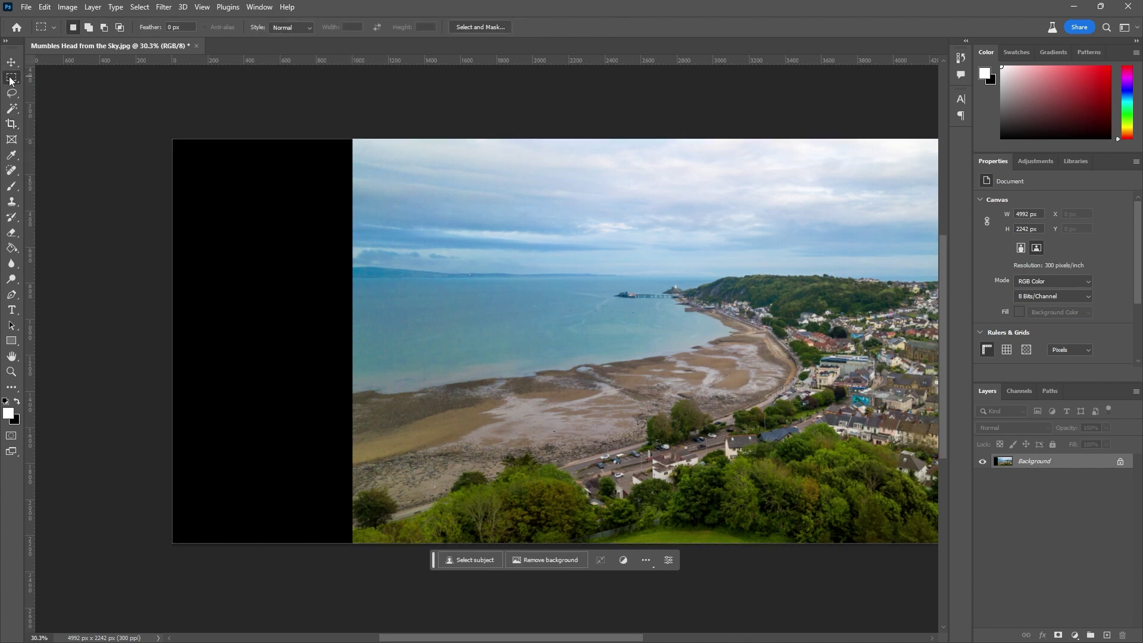
left_click(312, 27)
left_click(300, 52)
type("124 p")
Generative Fill the strip's top-left 1024 px square with sky and hills, keeping variation 2
mouse_move(153, 119)
left_mouse_down()
mouse_move(194, 145)
mouse_move(143, 105)
left_mouse_up()
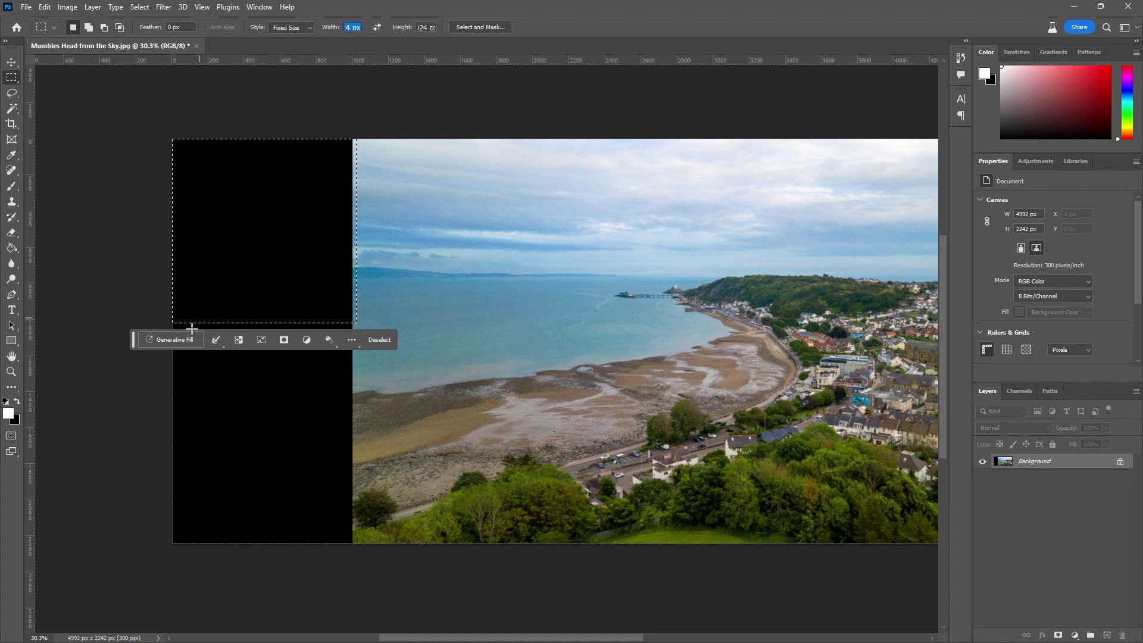
left_click(179, 342)
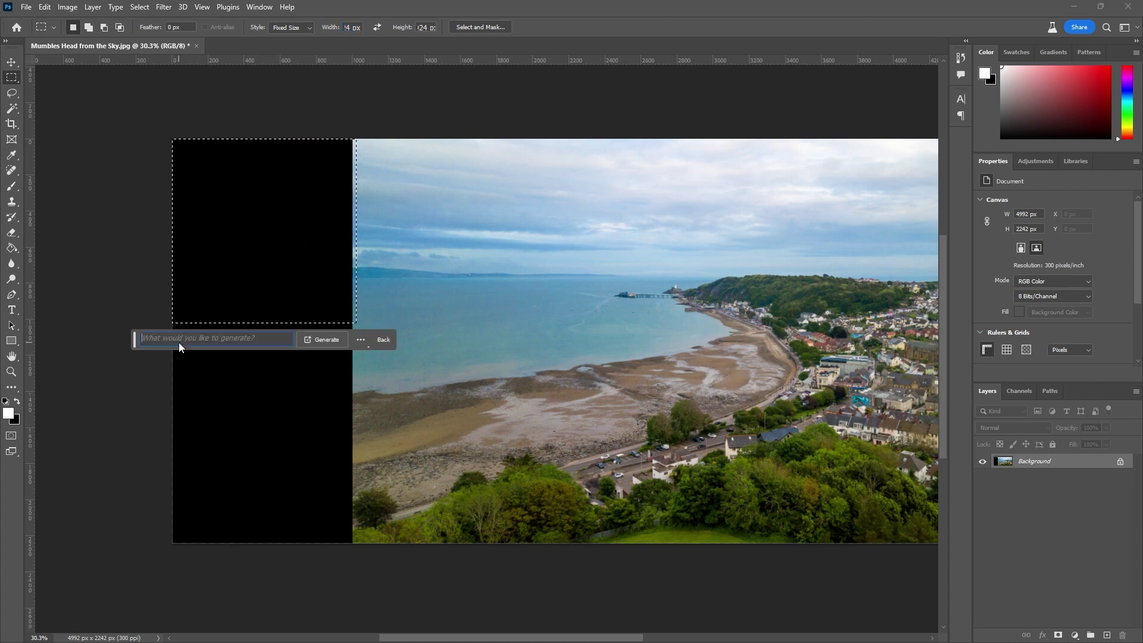
left_click(311, 338)
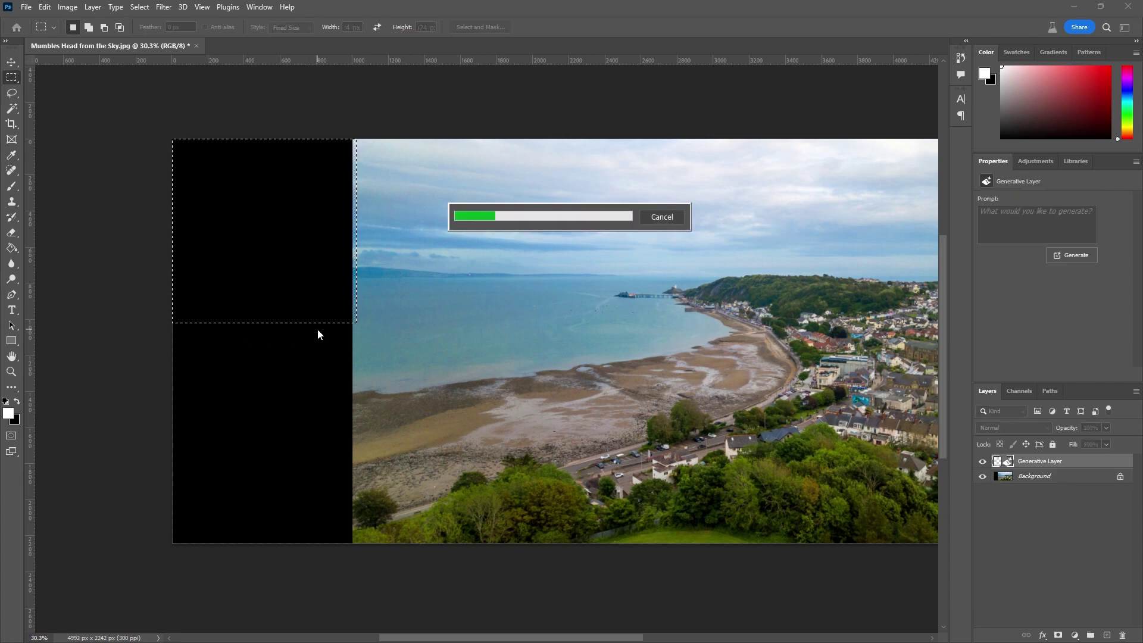
left_click(220, 344)
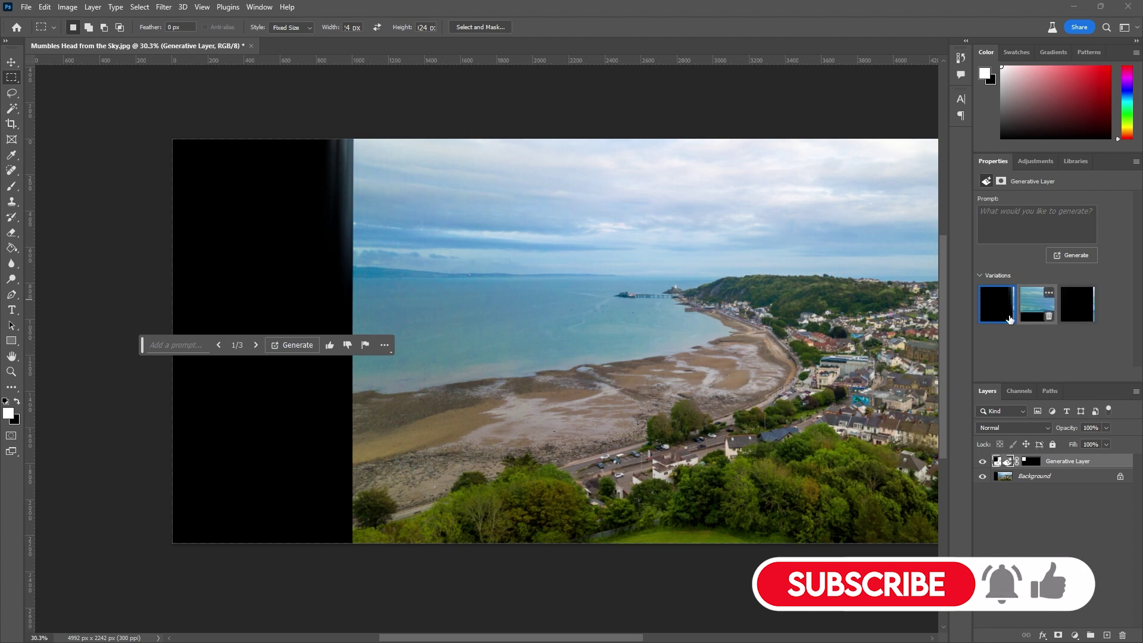
left_click(256, 345)
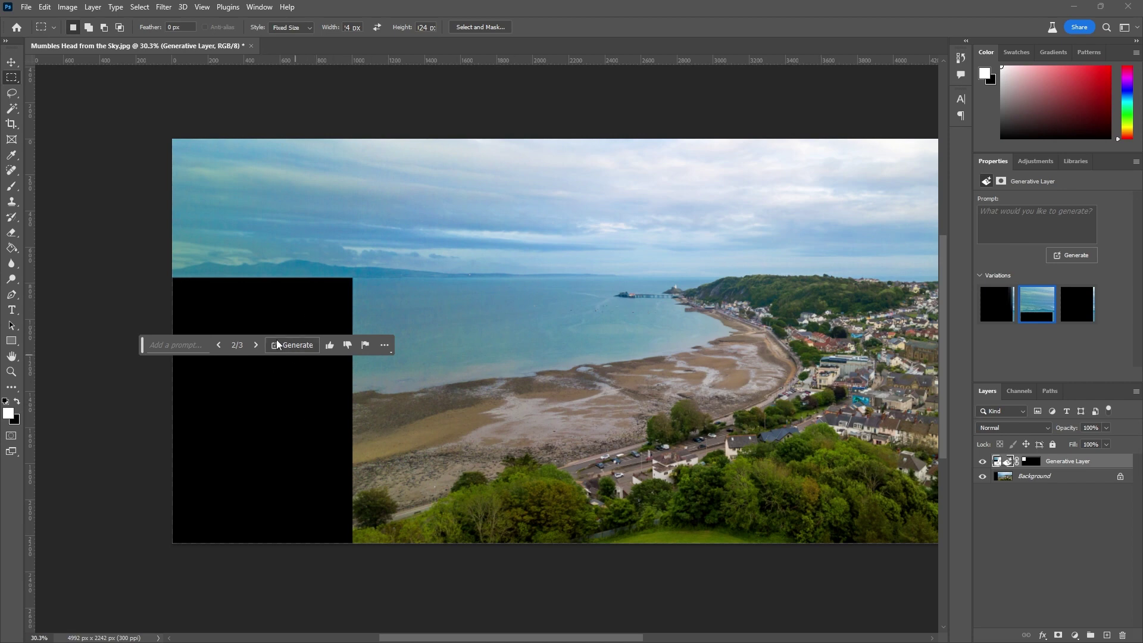
left_click(1052, 524)
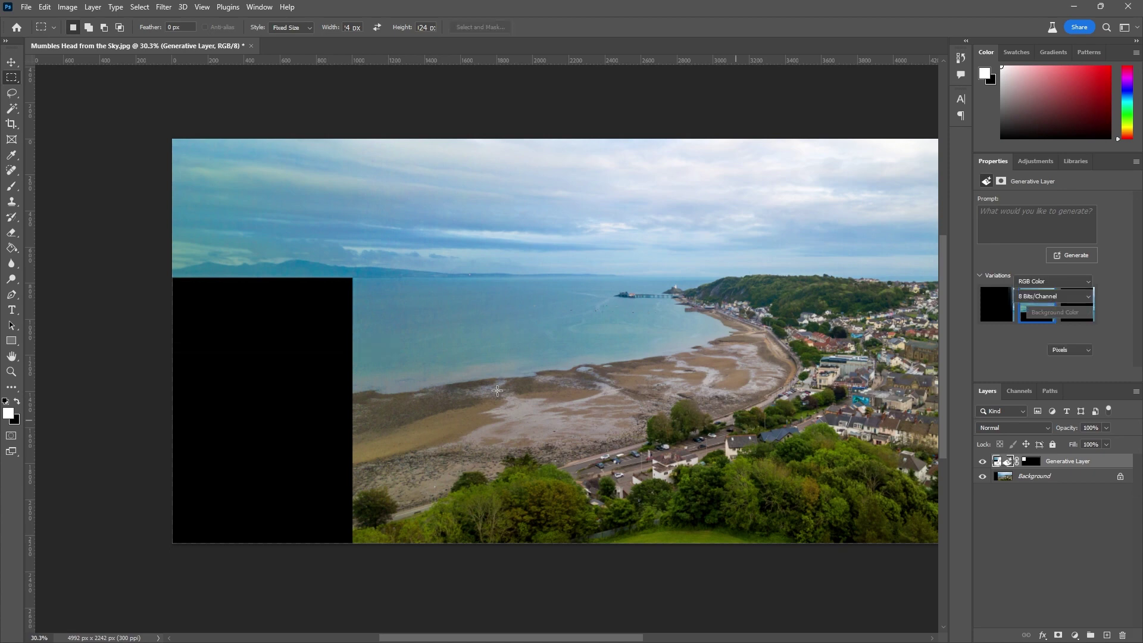
Generative Fill the strip's lower square with beach and trees (variation 4 of 6), then select the remaining black block
left_click_drag(173, 542, 170, 541)
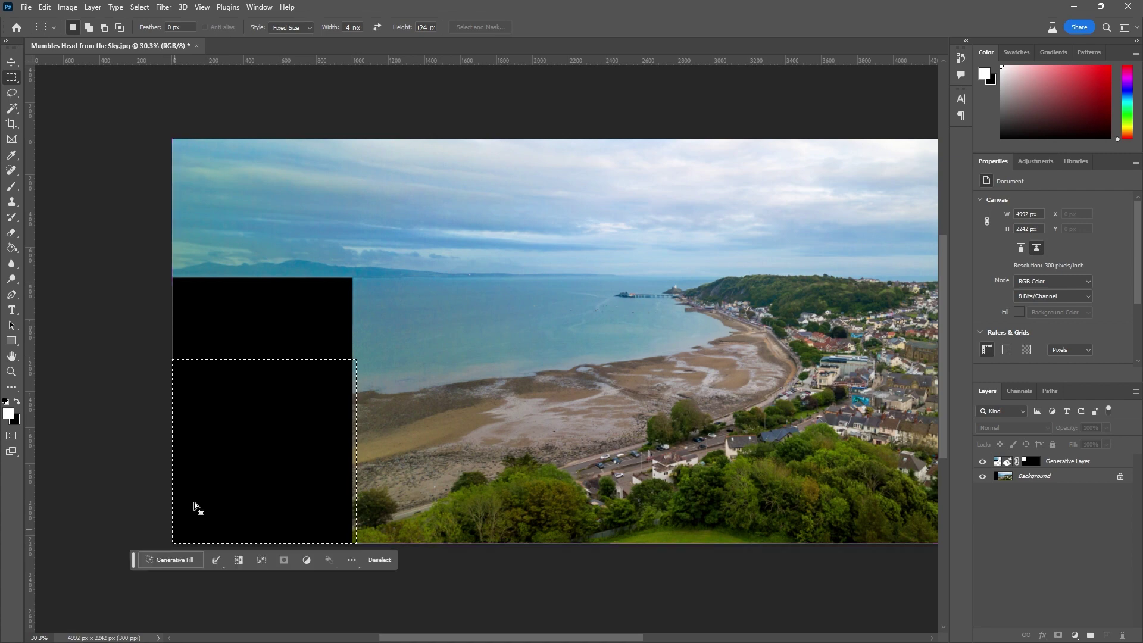
left_click(177, 560)
key("Return")
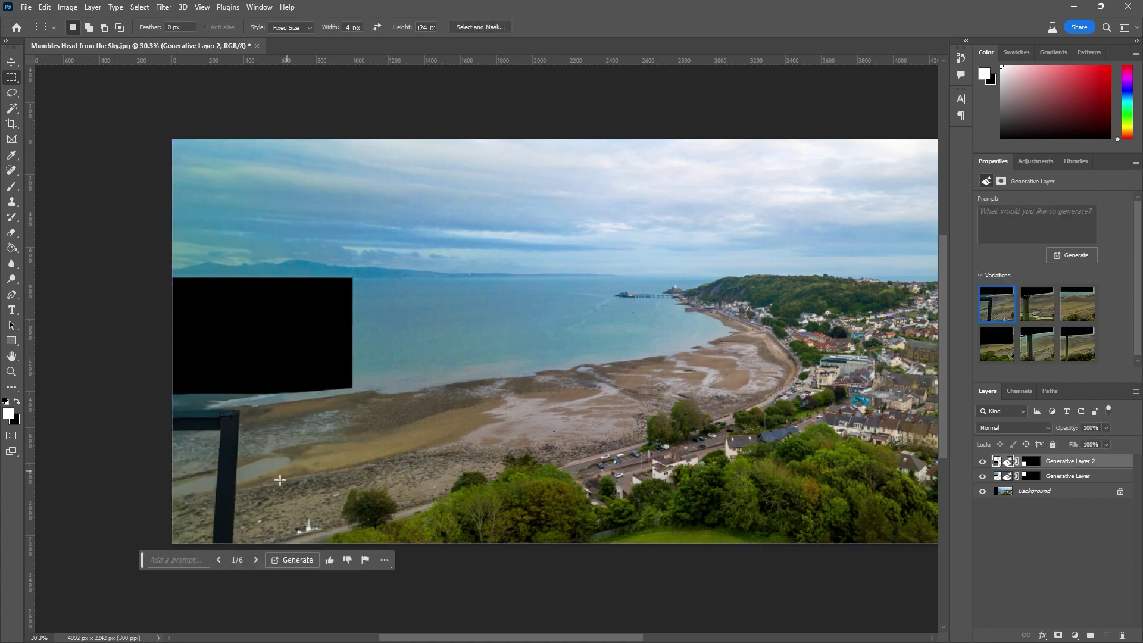
left_click(994, 356)
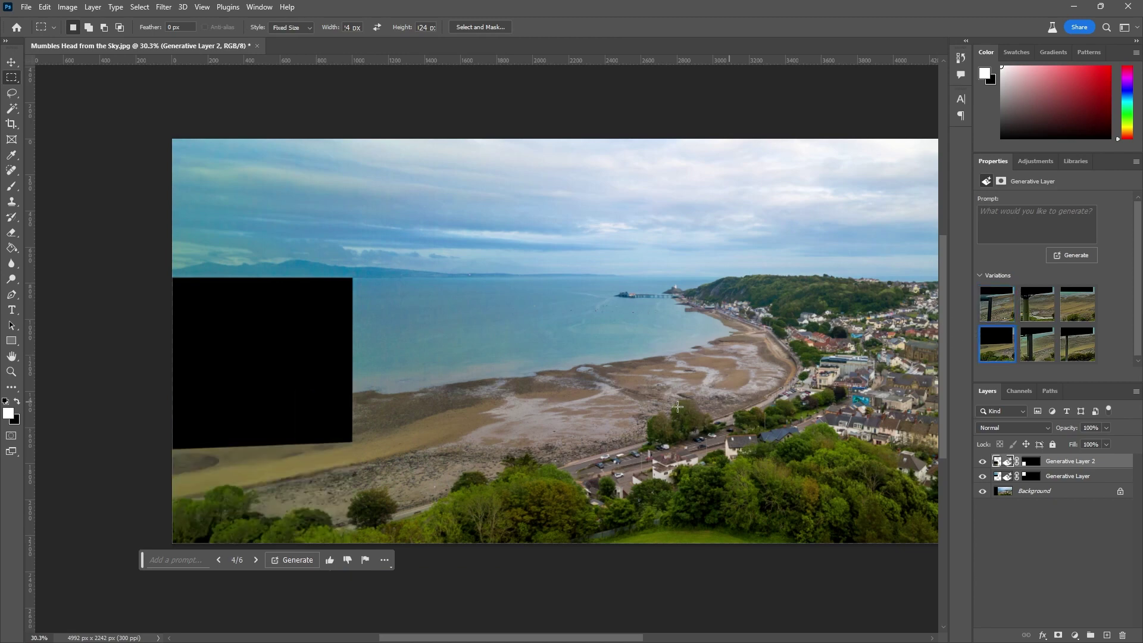
left_click_drag(169, 269, 169, 271)
left_click(184, 474)
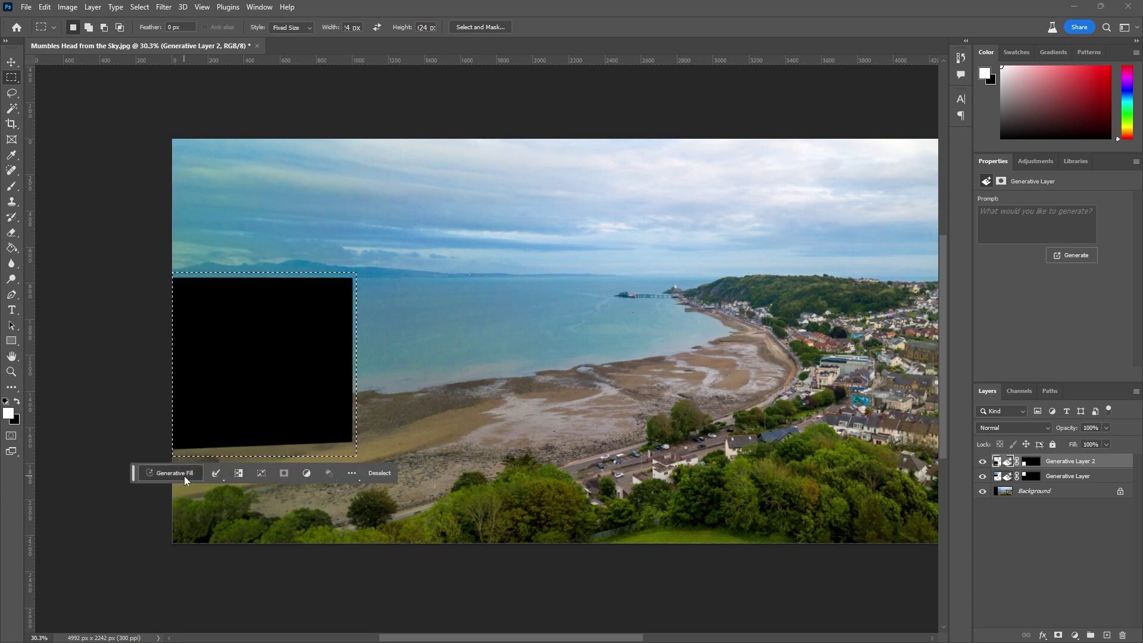
Generate a fill for the last black block, keep variation 3, and deselect the layer
left_click(320, 476)
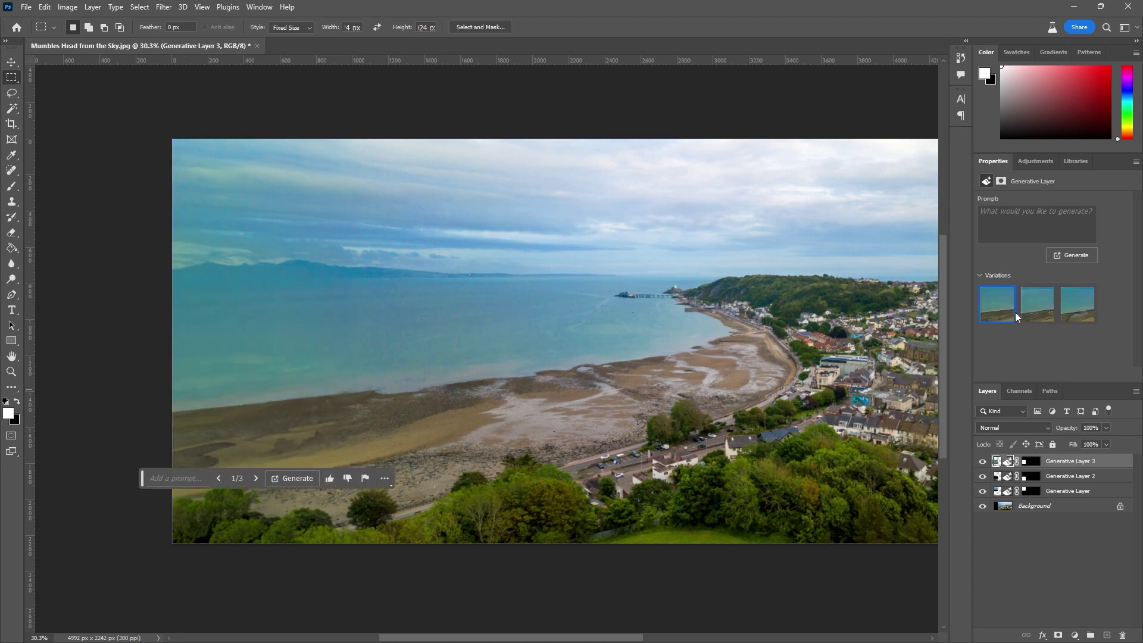
left_click(1037, 308)
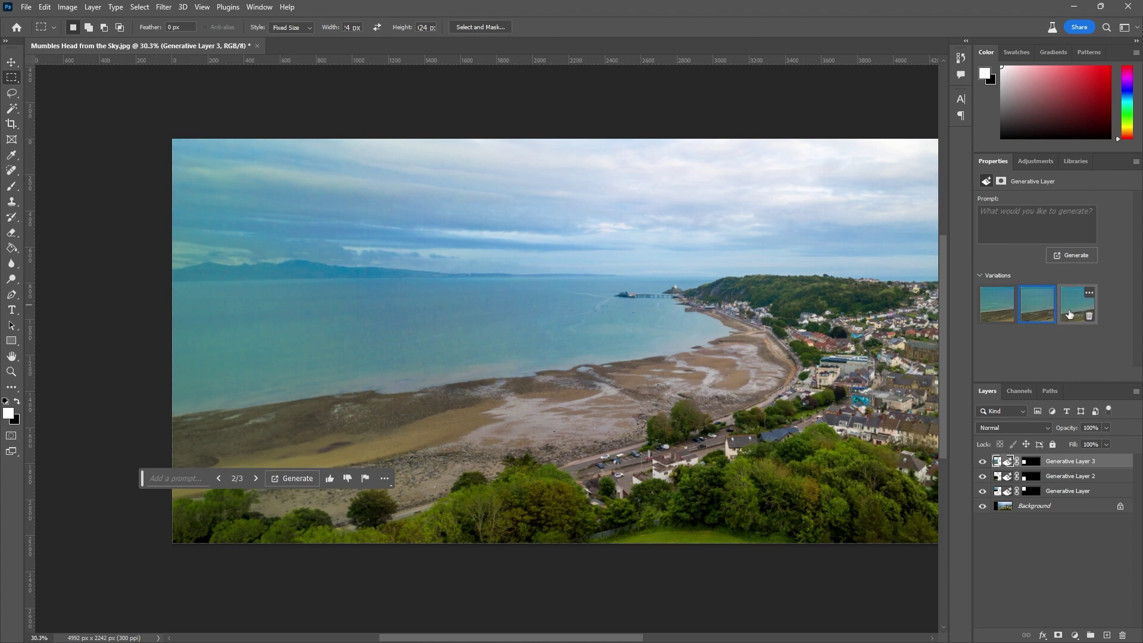
left_click(1069, 314)
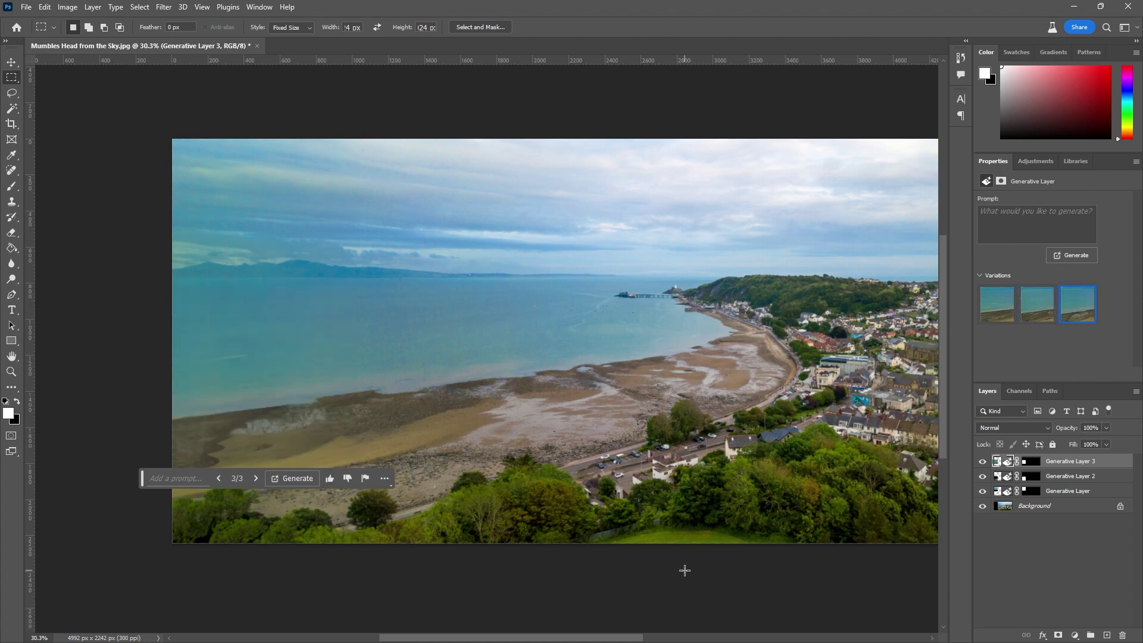
left_click(1046, 562)
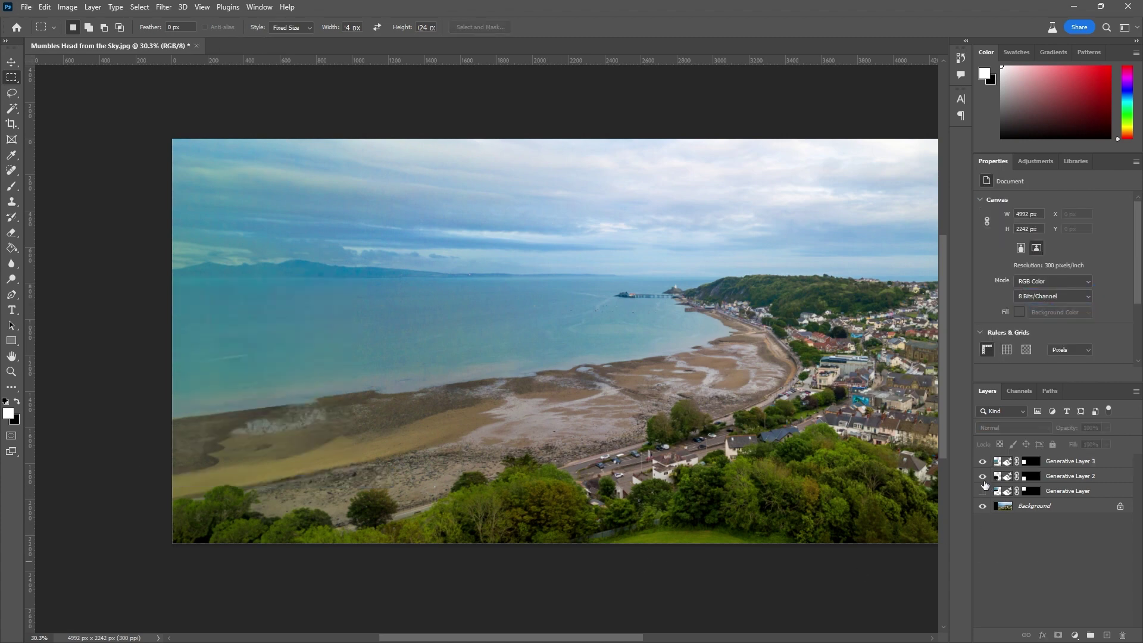
Hide and reshow the generated layers to compare the whole canvas with the original
left_click_drag(983, 491, 983, 457)
scroll(756, 436, "down", 3)
left_click_drag(709, 425, 641, 415)
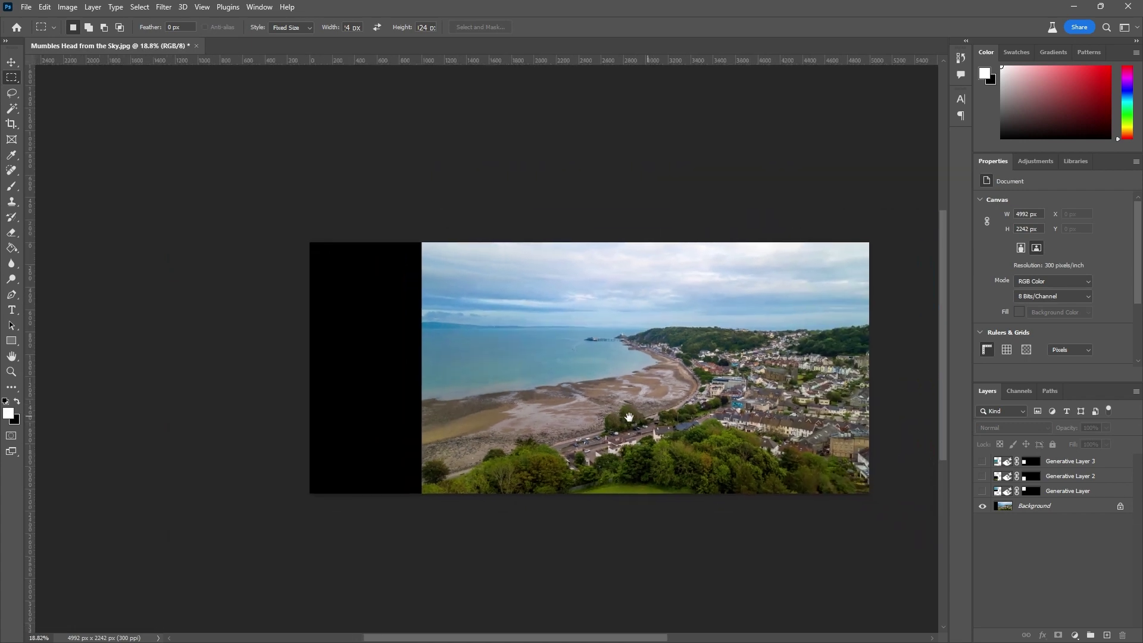
left_click(983, 462)
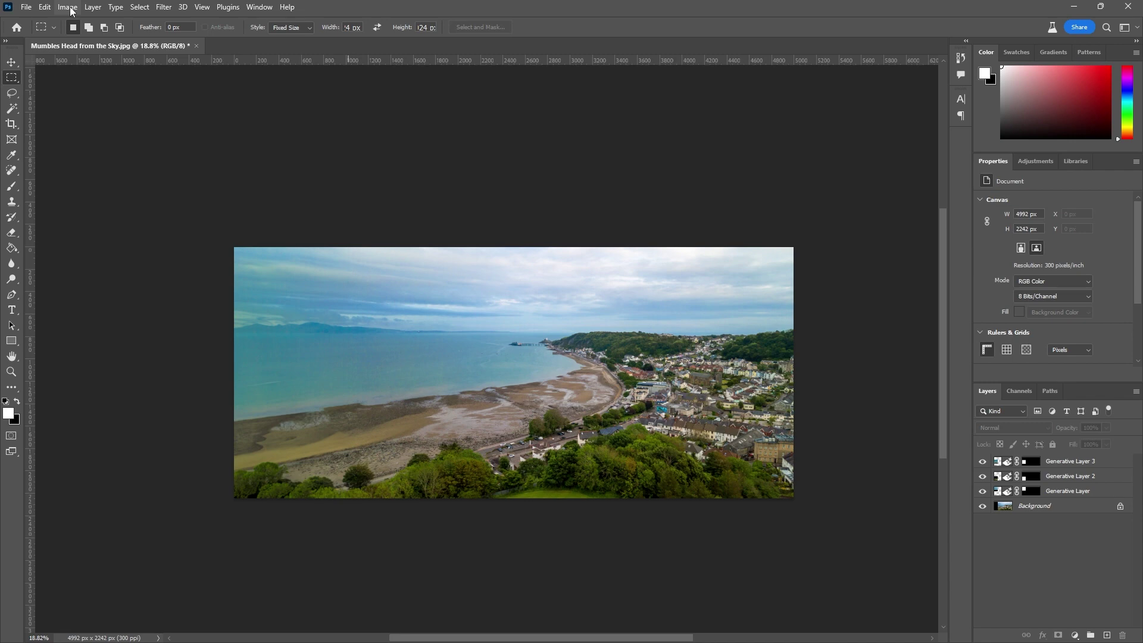
left_click(70, 11)
Add 900 px to the canvas width, anchored left-middle, for a 5892 × 2242 px canvas
left_click(89, 109)
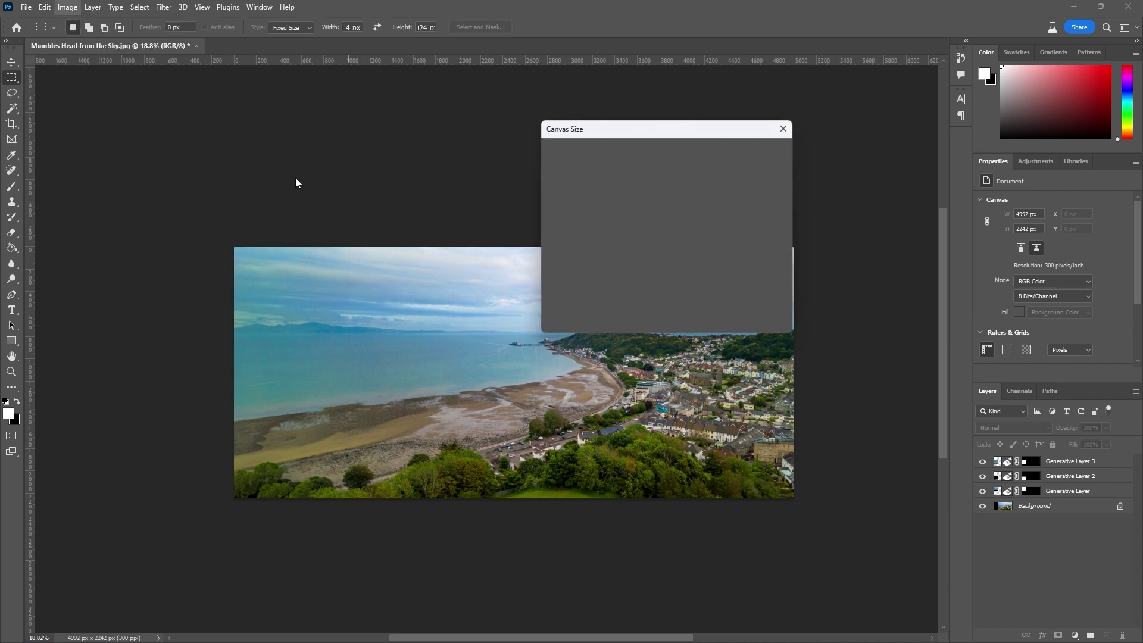
left_click(646, 274)
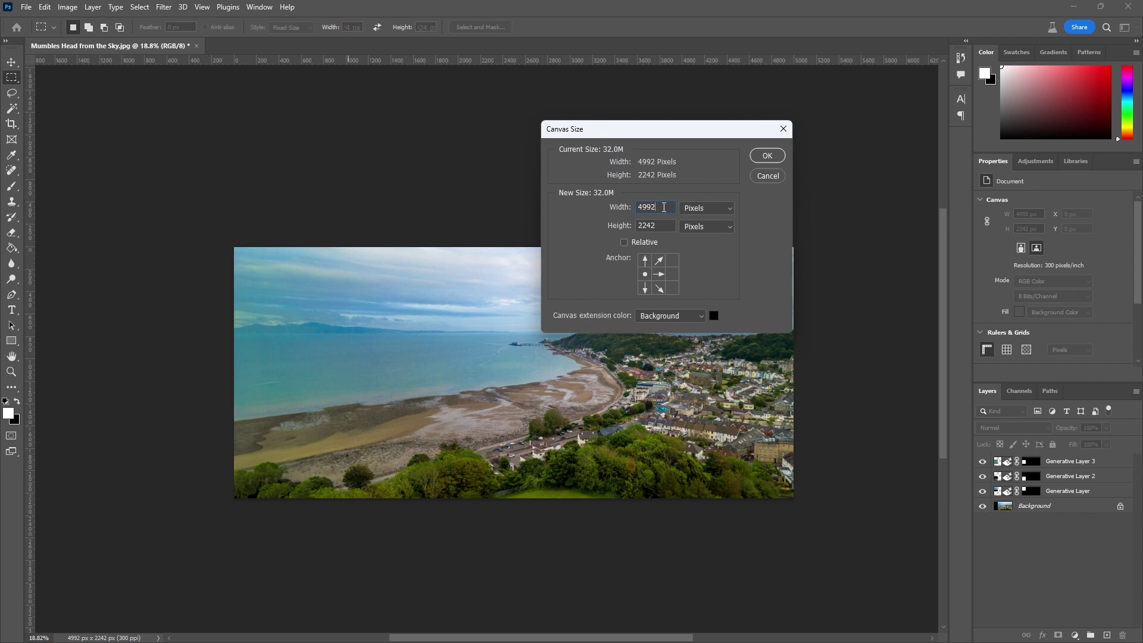
type("+1000")
type("9")
left_click(768, 156)
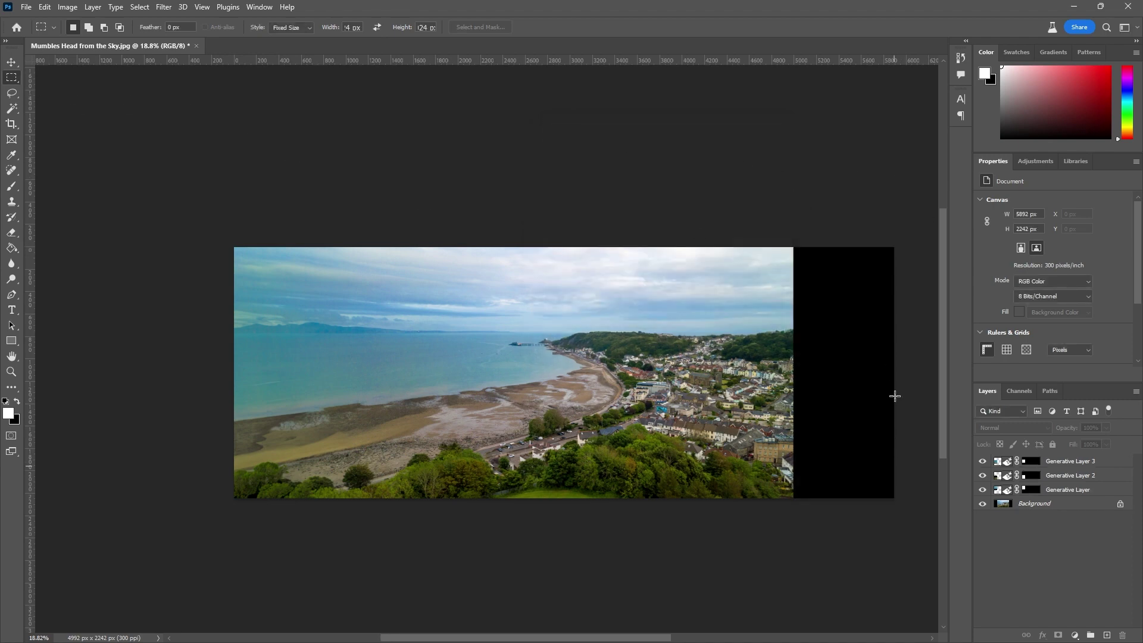
Generative Fill the bottom of the right black strip without a prompt, then deselect the layer
left_click_drag(893, 490, 894, 498)
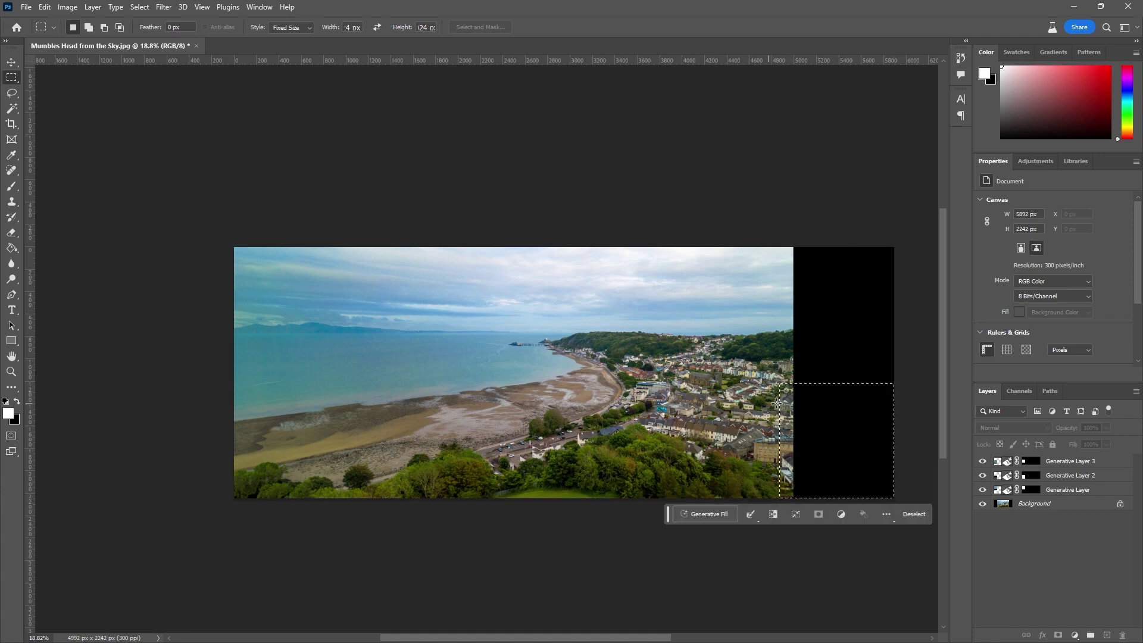
left_click(709, 517)
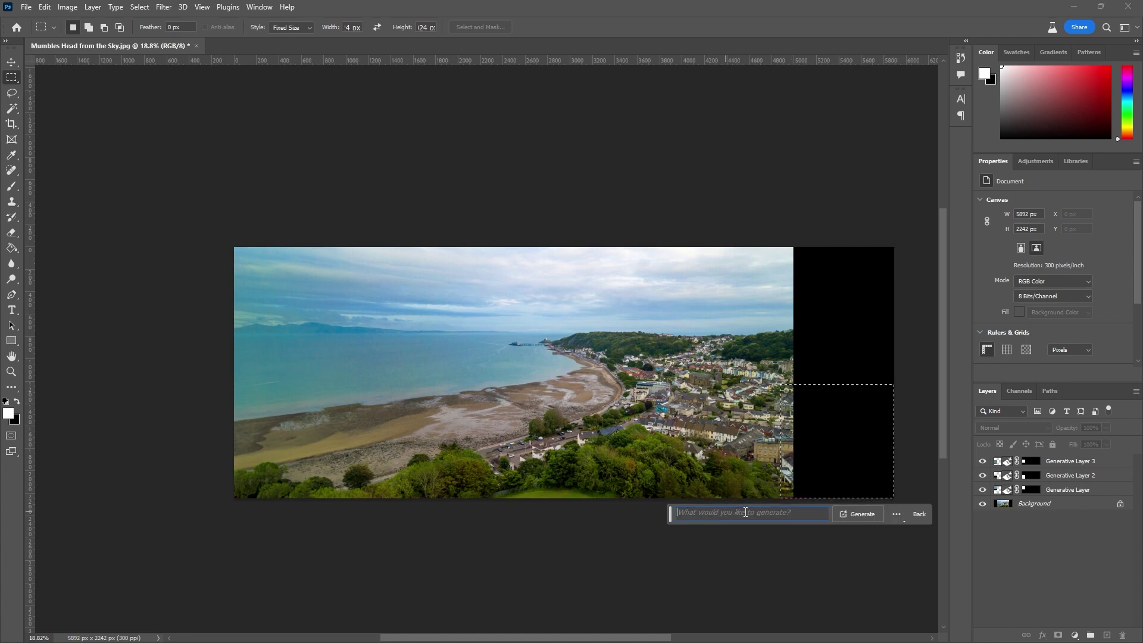
left_click(856, 515)
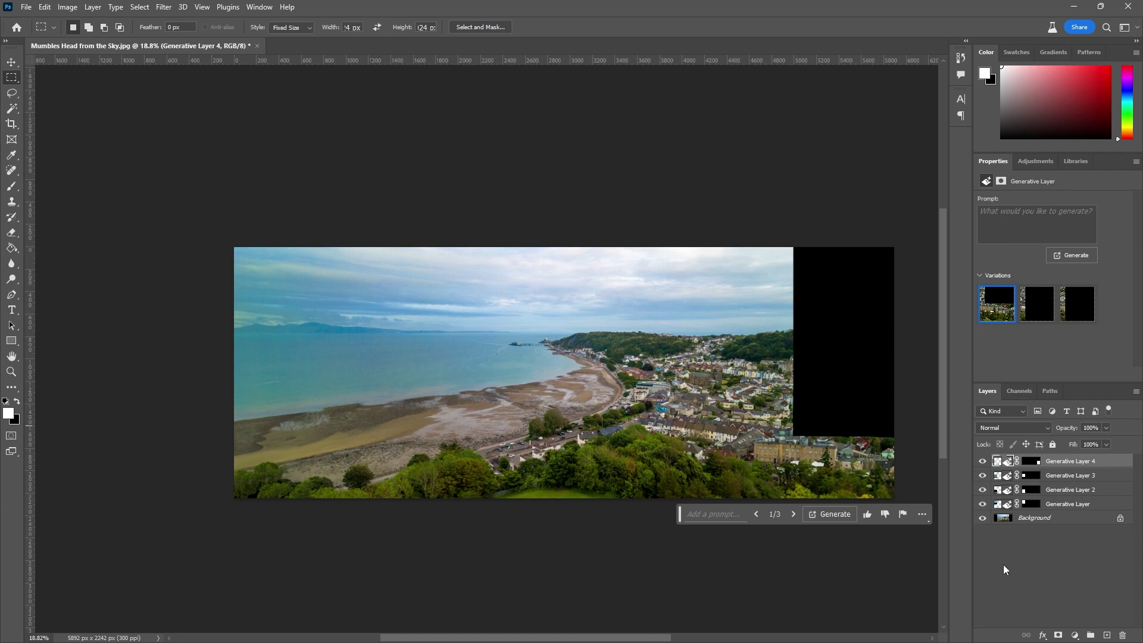
left_click(998, 588)
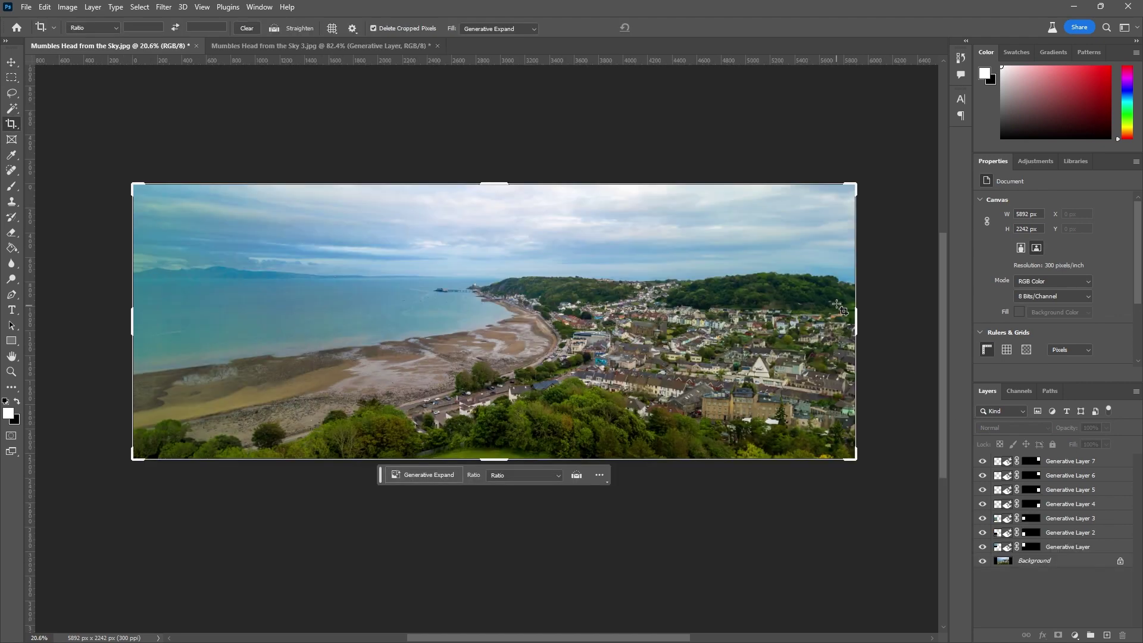
left_click(983, 463)
mouse_move(984, 472)
left_mouse_down()
mouse_move(983, 548)
mouse_move(983, 459)
left_mouse_up()
scroll(732, 330, "up", 5)
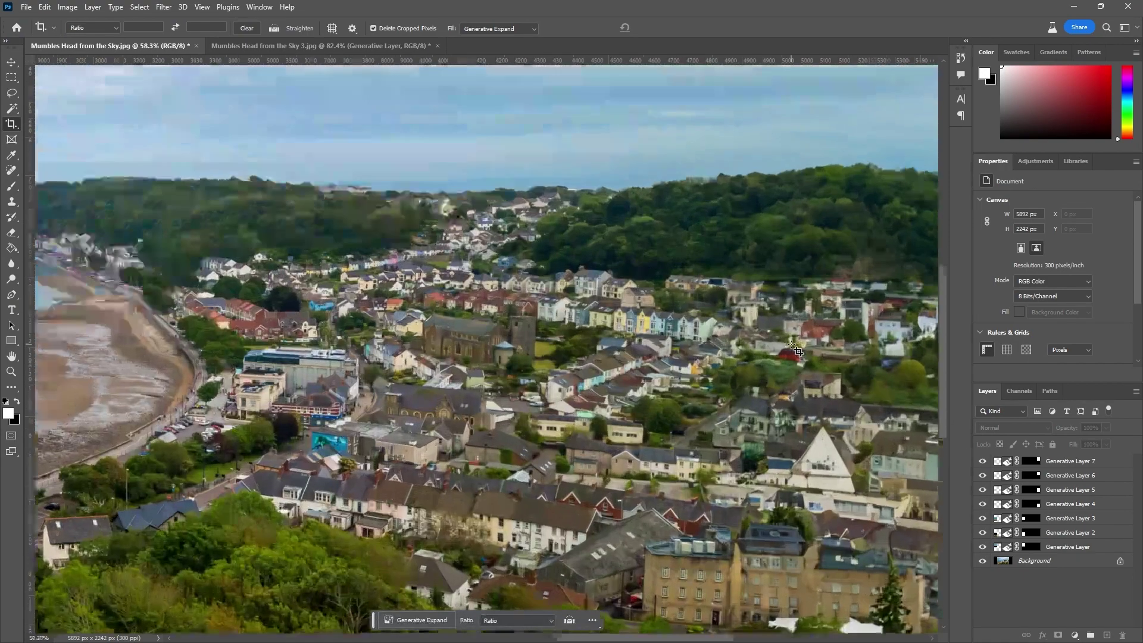
scroll(718, 344, "up", 2)
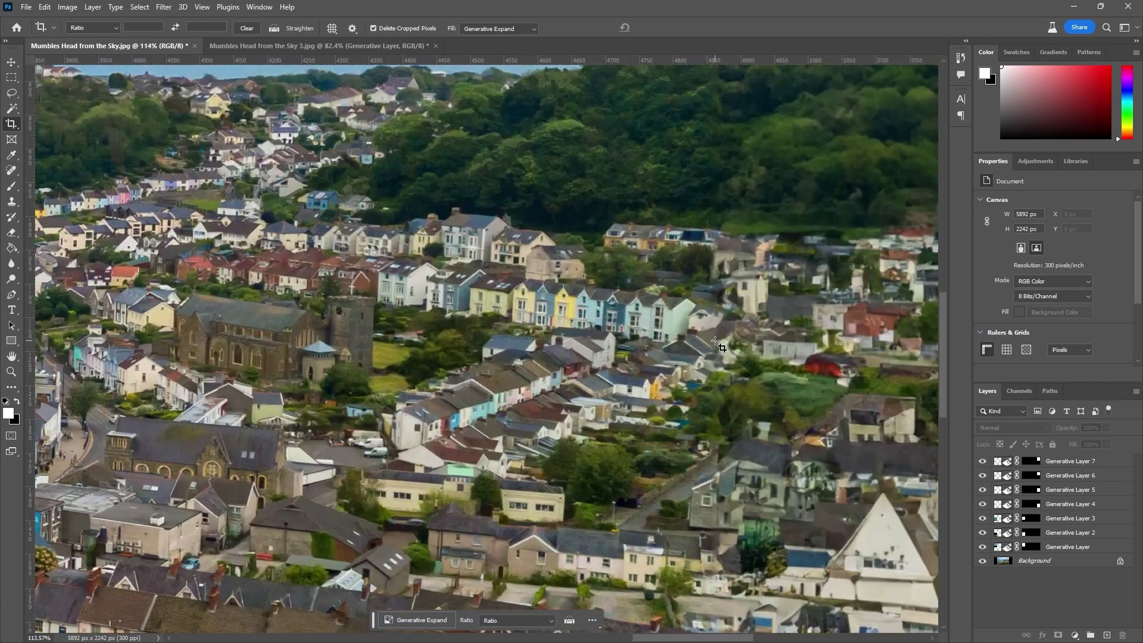
mouse_move(983, 547)
left_mouse_down()
mouse_move(983, 468)
mouse_move(983, 554)
left_mouse_up()
left_click(348, 47)
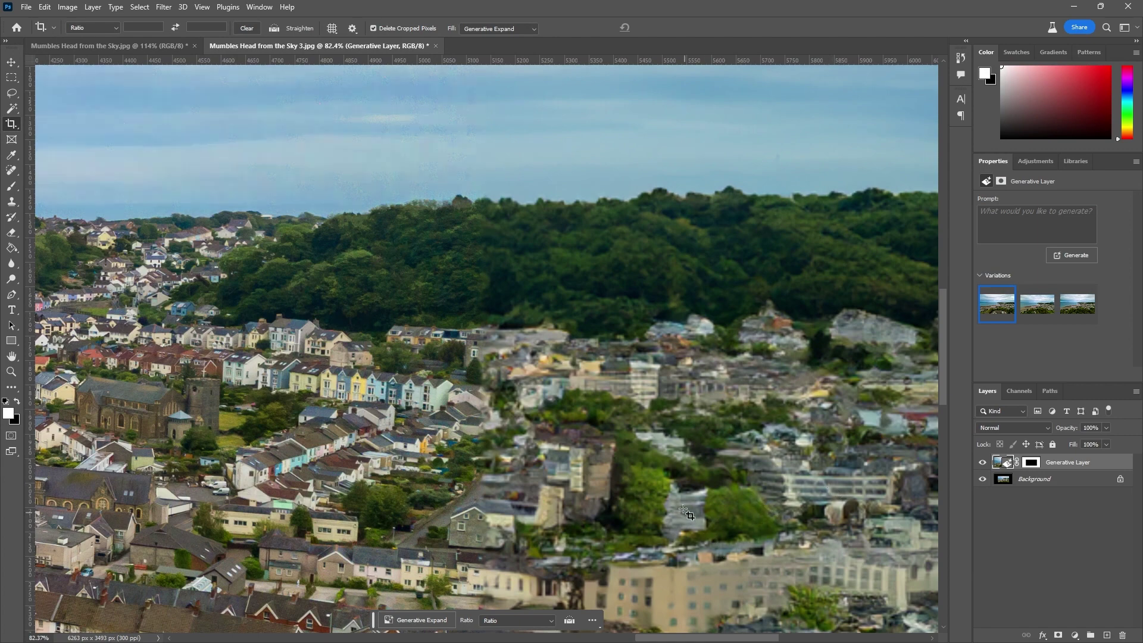
left_click(146, 43)
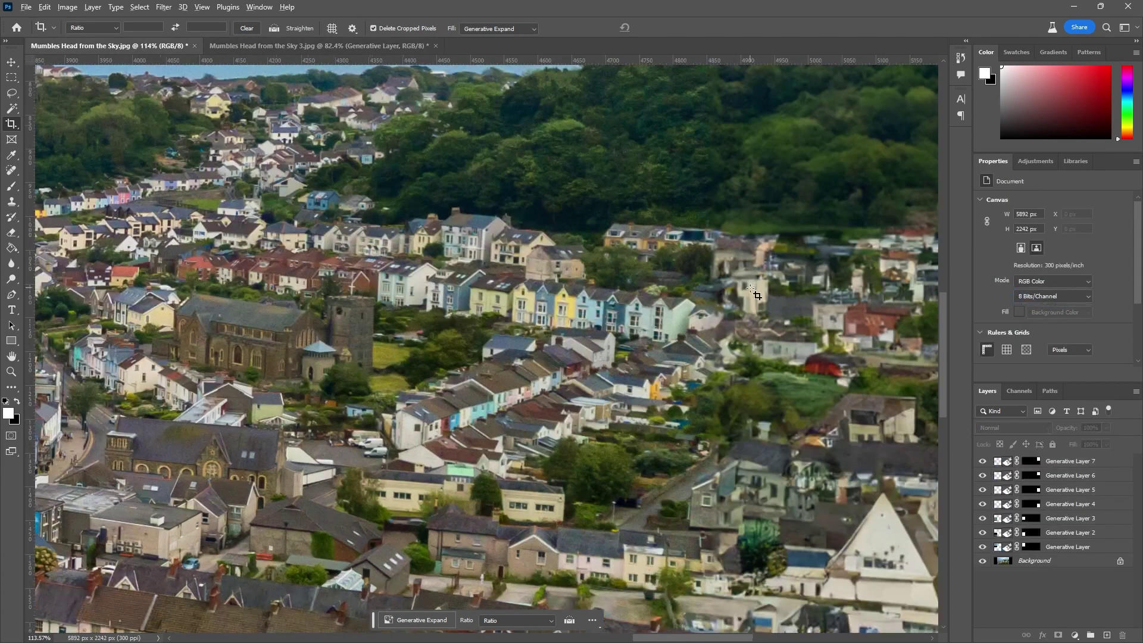
scroll(770, 279, "down", 2)
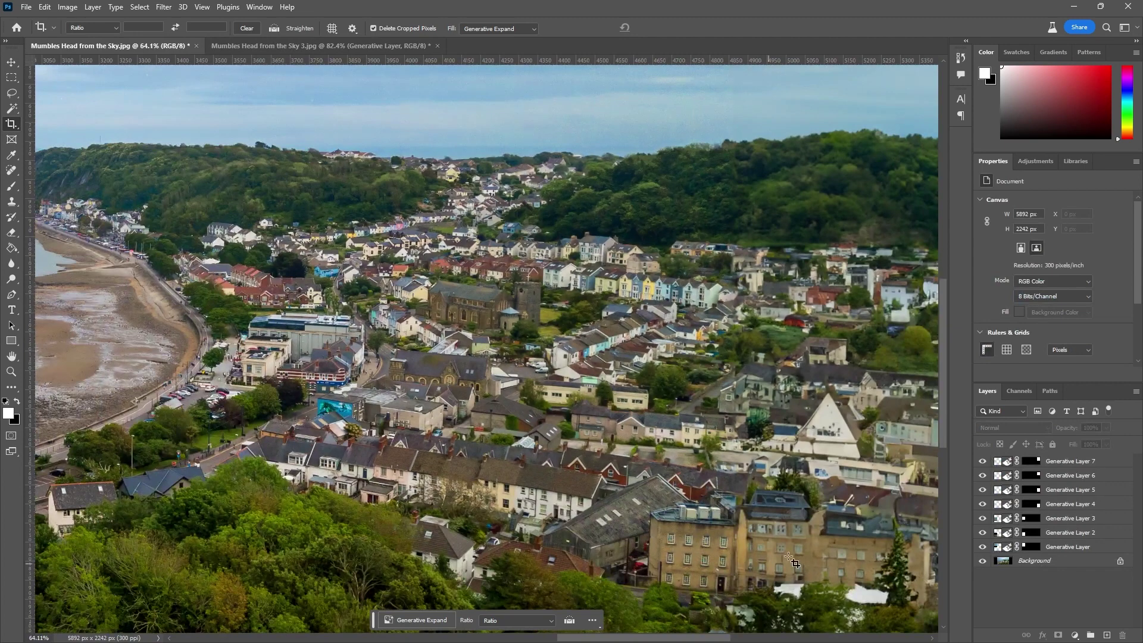
scroll(789, 566, "down", 5)
left_click_drag(435, 311, 504, 314)
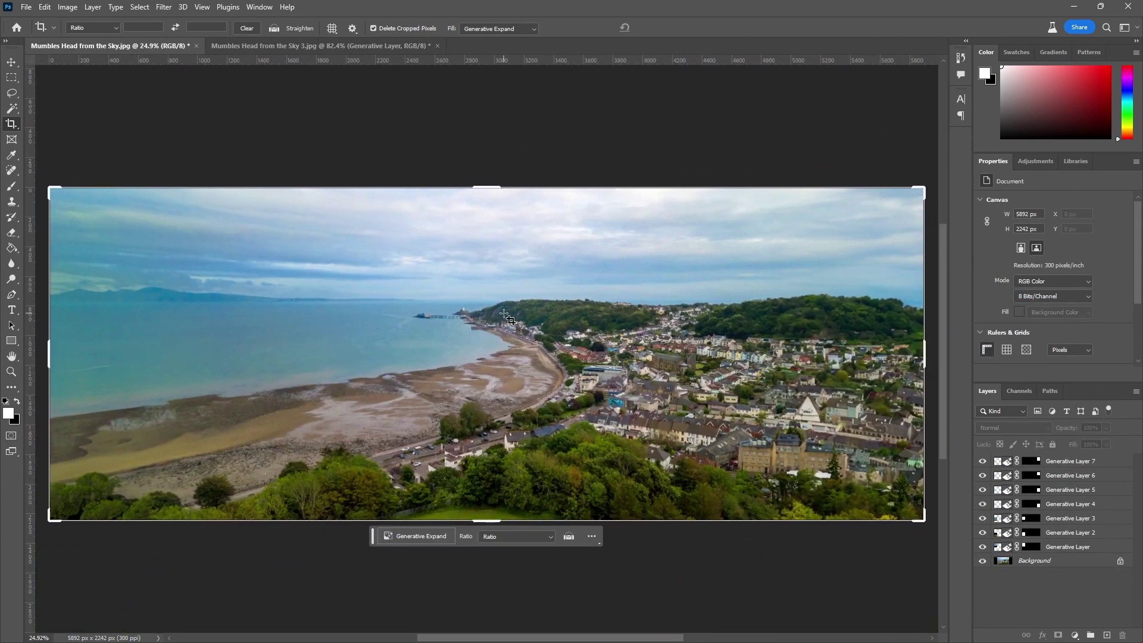